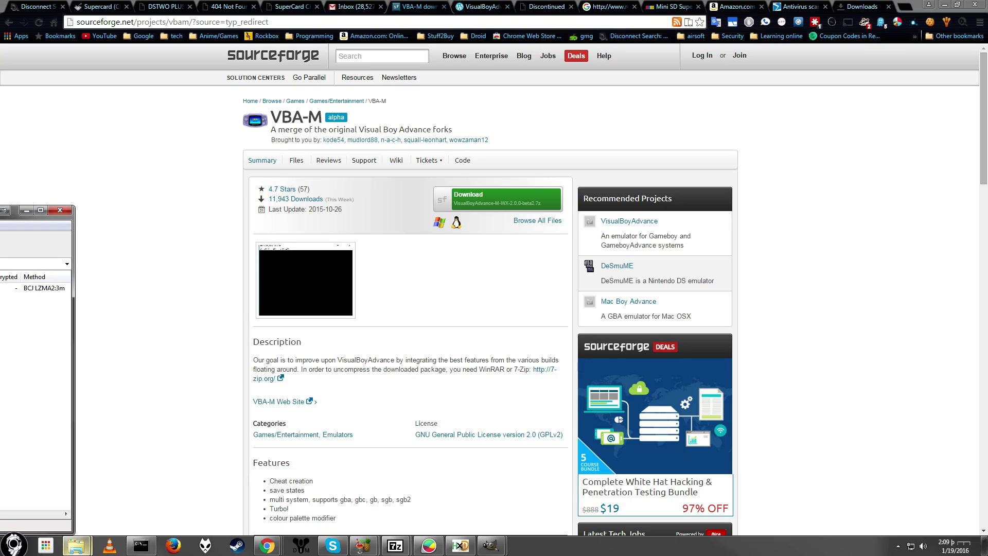
Copy mmbn3(patched).gba and mmbn3(patched).gba.sav from the GBA (E:) search results into the F:\mods\example folder.
{"action": "mouse_move", "coordinate": [77, 544]}
{"action": "left_click", "coordinate": [203, 501]}
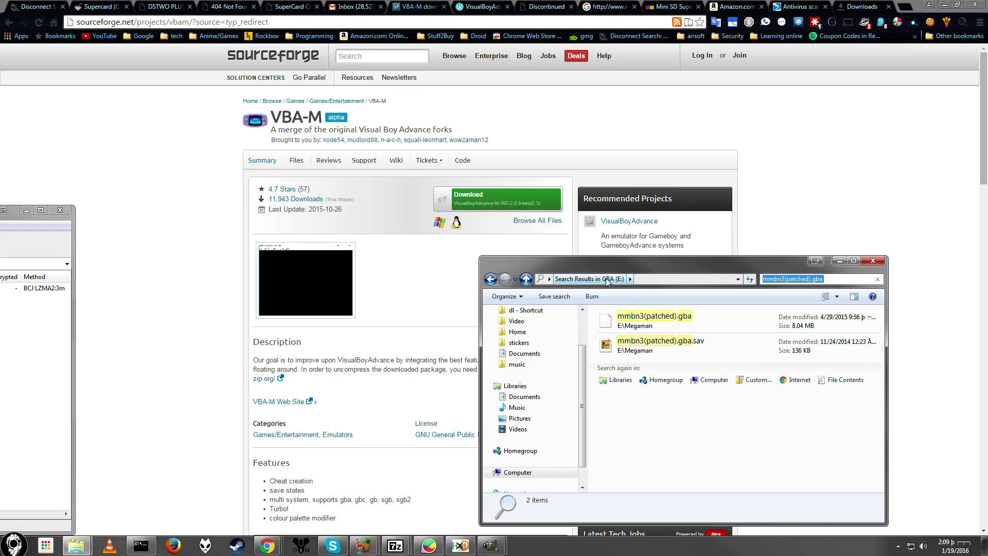
{"action": "left_click", "coordinate": [659, 344]}
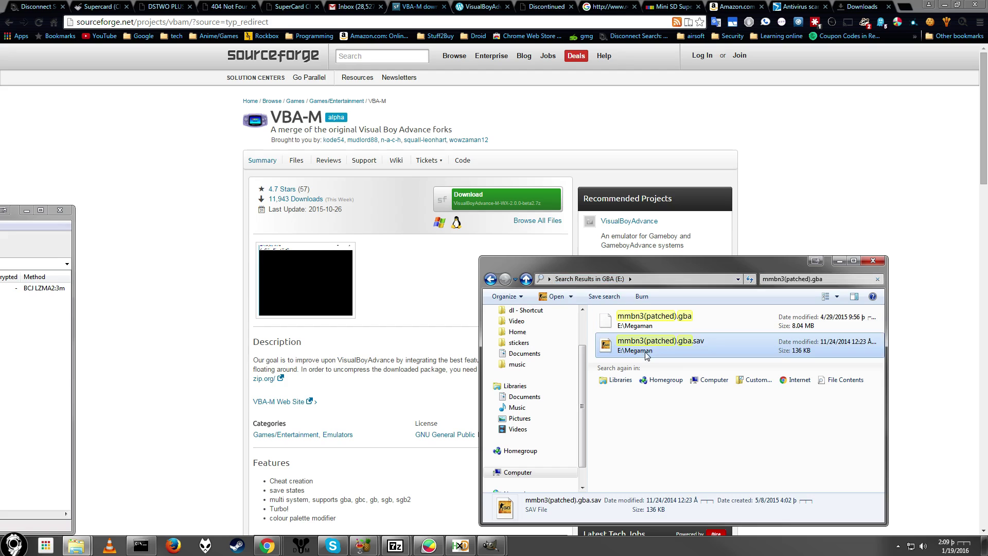
{"action": "left_click", "coordinate": [664, 316], "text": "shift"}
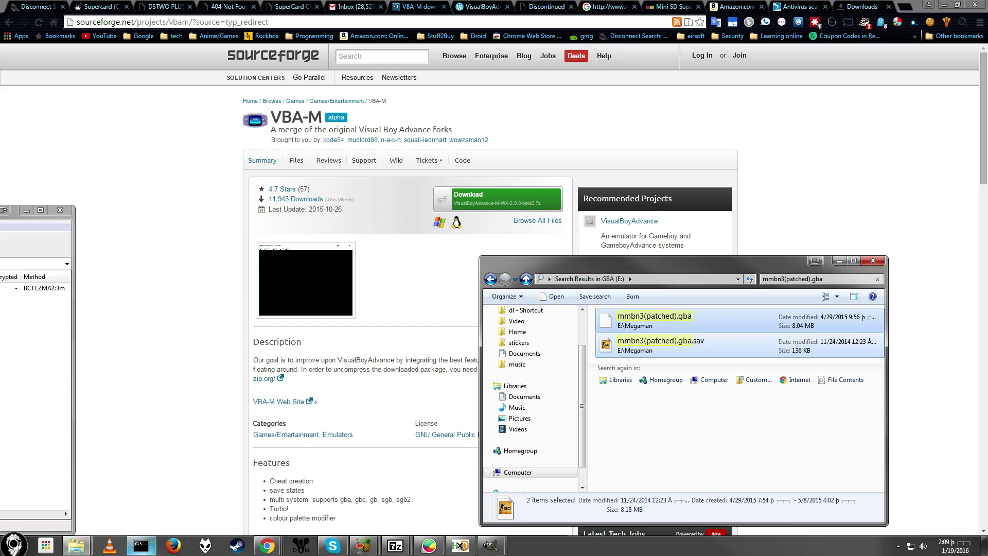
{"action": "mouse_move", "coordinate": [76, 545]}
{"action": "left_click", "coordinate": [98, 479]}
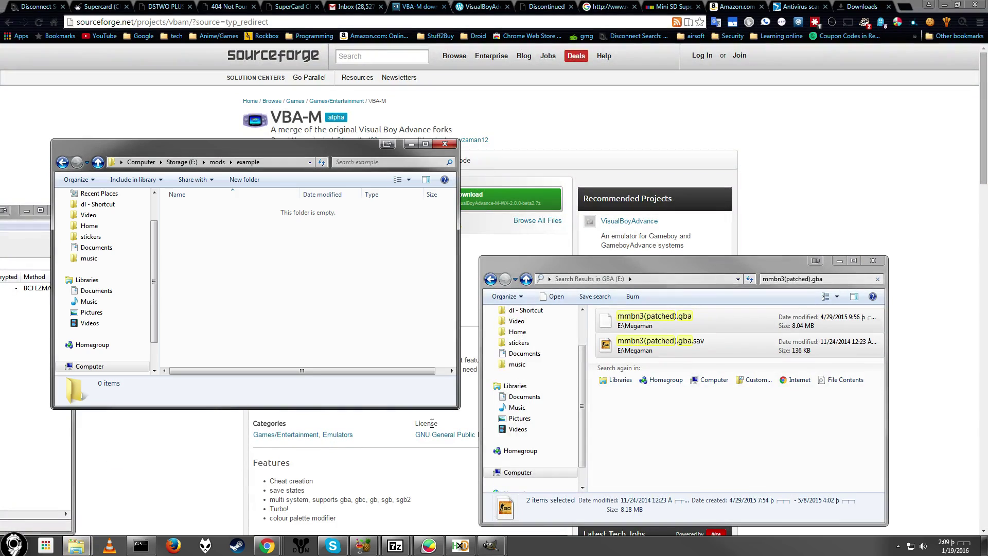
{"action": "left_click_drag", "start_coordinate": [636, 325], "coordinate": [297, 269]}
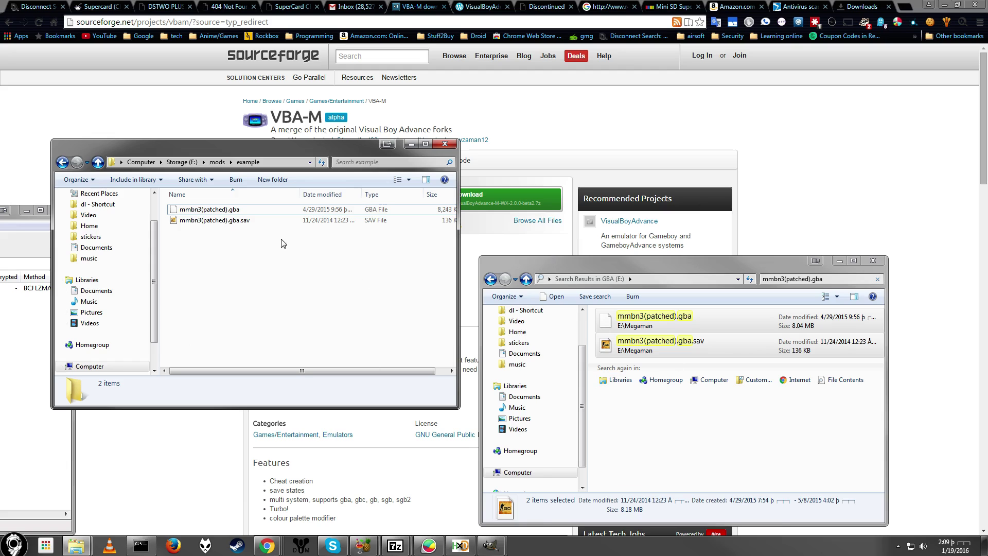
{"action": "left_click_drag", "start_coordinate": [213, 146], "coordinate": [157, 168]}
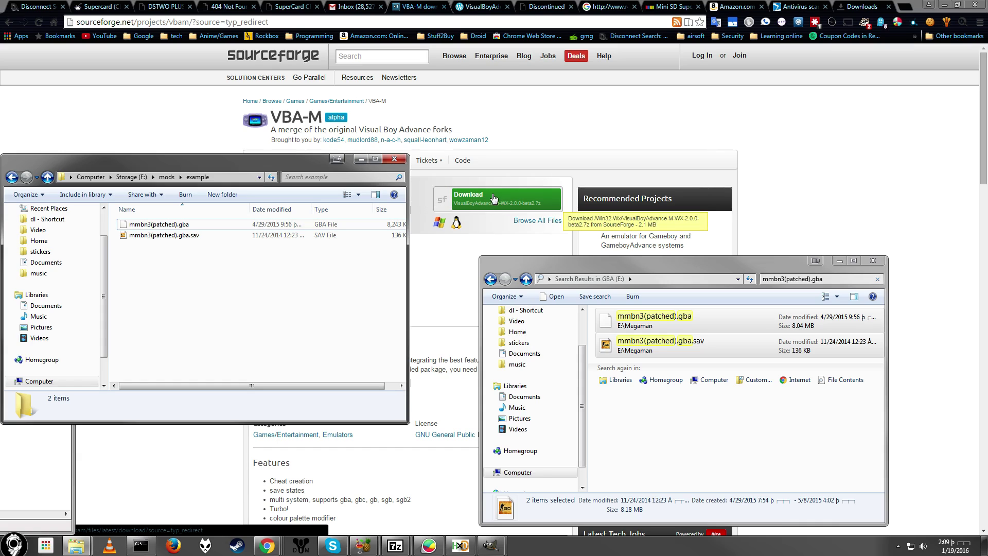
Review the blog post on the VisualBoyAdvance .sav trimmer, including its download link and usage instructions.
{"action": "left_click", "coordinate": [456, 103]}
{"action": "key", "text": "ctrl+Tab"}
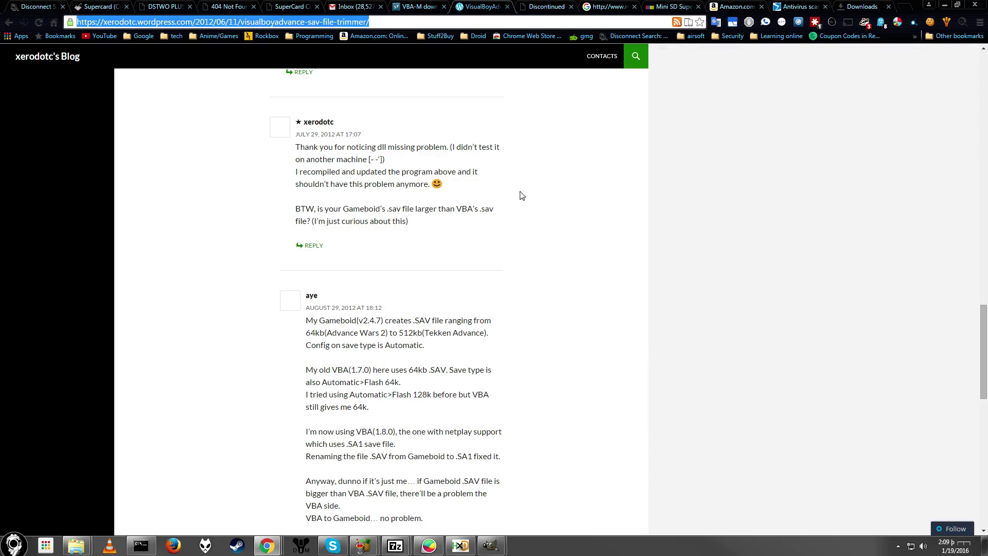
{"action": "scroll", "coordinate": [430, 289], "scroll_direction": "up", "scroll_amount": 20}
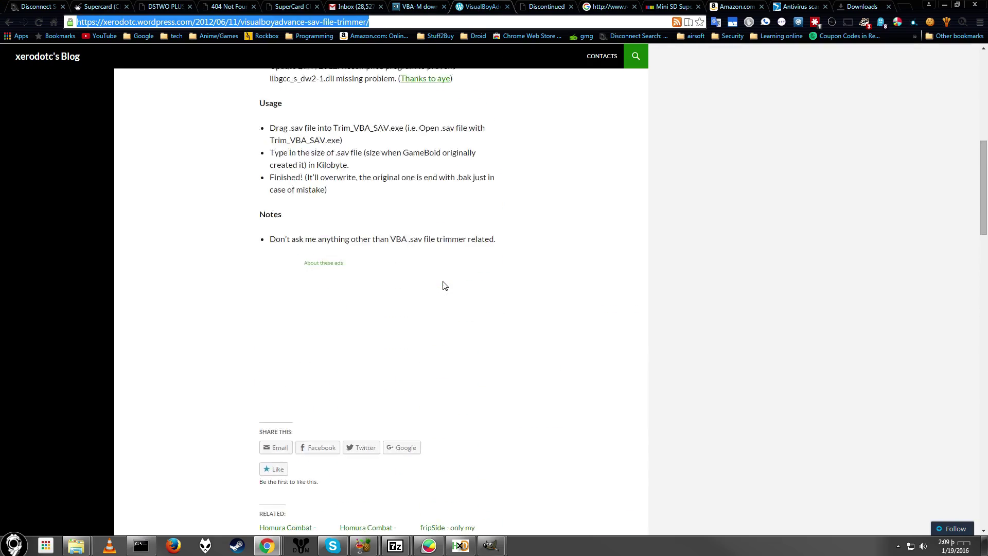
{"action": "scroll", "coordinate": [445, 286], "scroll_direction": "up", "scroll_amount": 5}
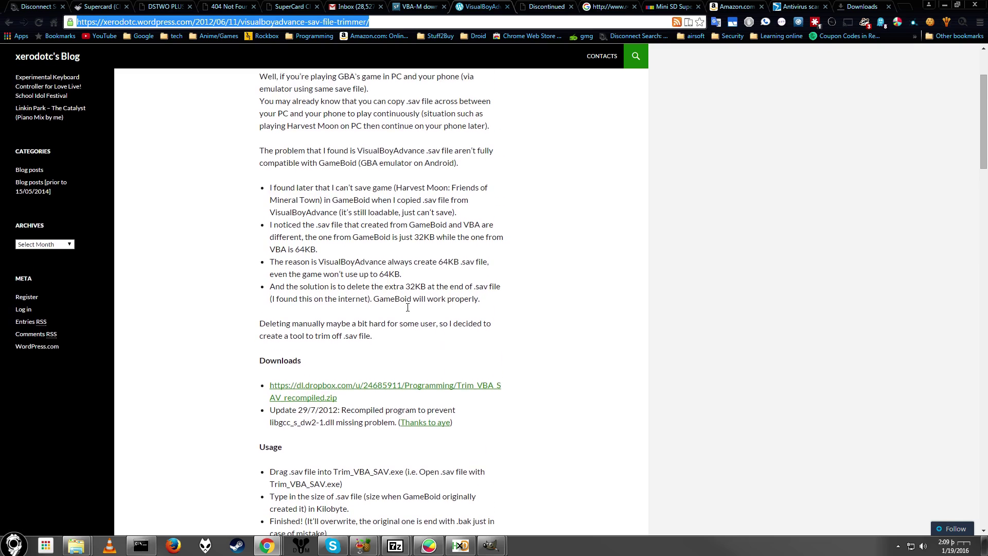
{"action": "scroll", "coordinate": [373, 255], "scroll_direction": "down", "scroll_amount": 5}
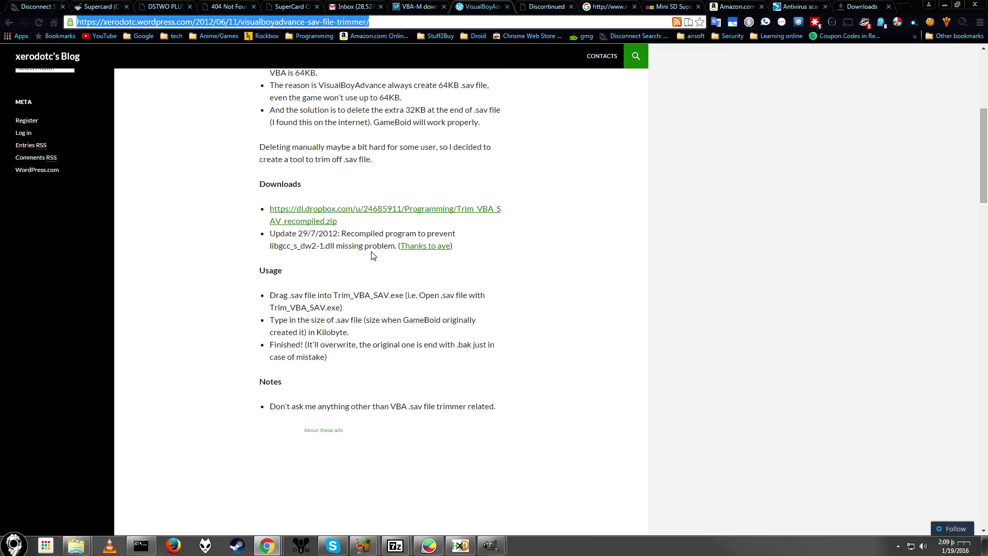
Examine the VirusTotal report for Trim_VBA_SAV.exe, checking the Ikarus result and the other antivirus engines.
{"action": "left_click", "coordinate": [800, 6]}
{"action": "scroll", "coordinate": [640, 185], "scroll_direction": "down", "scroll_amount": 2}
{"action": "scroll", "coordinate": [634, 215], "scroll_direction": "up", "scroll_amount": 7}
{"action": "scroll", "coordinate": [634, 216], "scroll_direction": "up", "scroll_amount": 8}
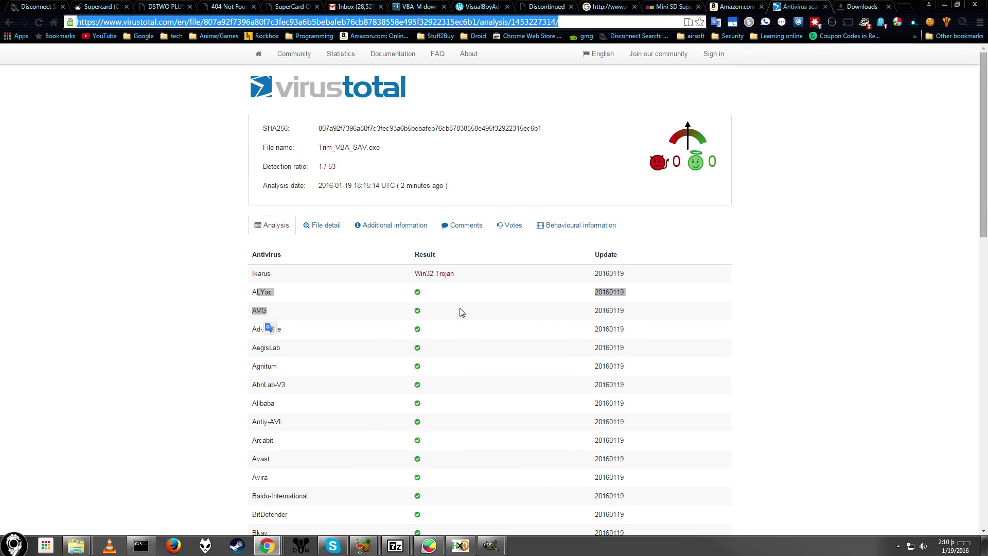
{"action": "double_click", "coordinate": [262, 273]}
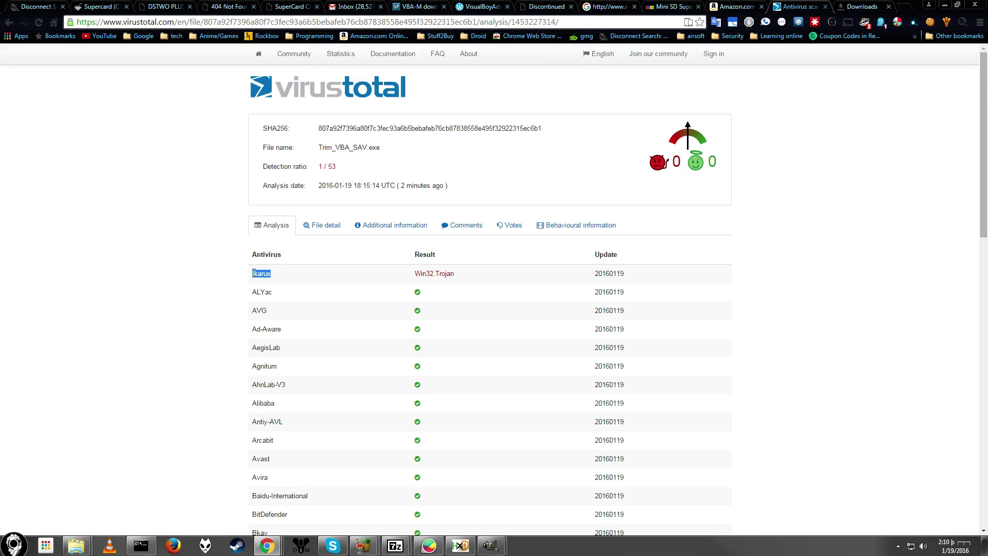
{"action": "scroll", "coordinate": [524, 267], "scroll_direction": "down", "scroll_amount": 1}
{"action": "scroll", "coordinate": [523, 266], "scroll_direction": "down", "scroll_amount": 3}
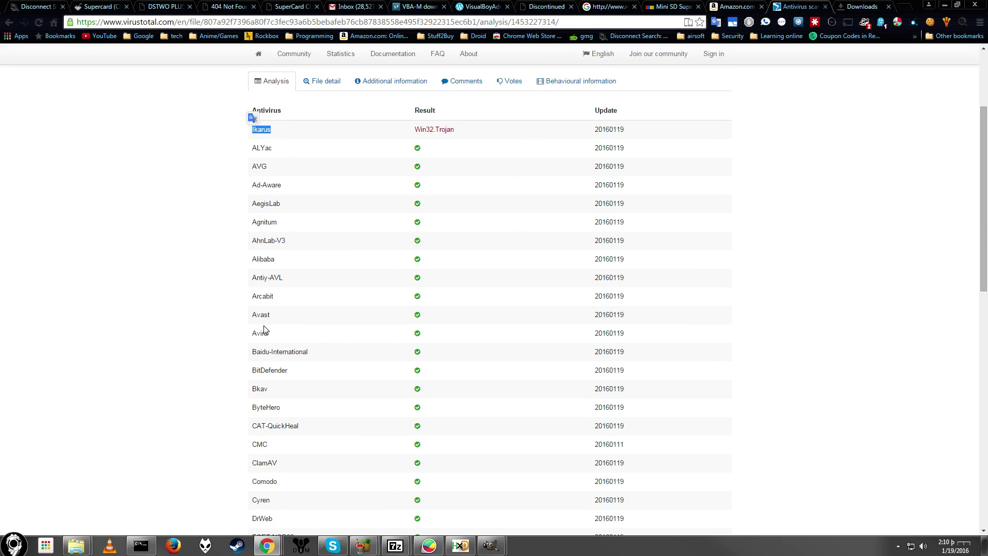
{"action": "scroll", "coordinate": [352, 209], "scroll_direction": "down", "scroll_amount": 3}
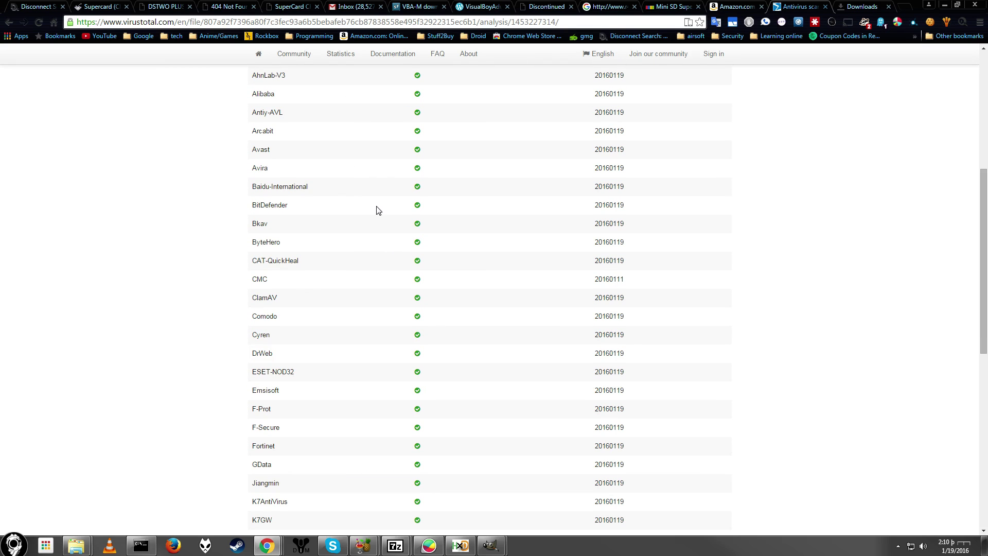
Copy VisualBoyAdvance-M-WX.exe from the VisualBoyAdvance-M-WX-2.0.0-beta2 archive into the example folder and close the archive.
{"action": "mouse_move", "coordinate": [77, 545]}
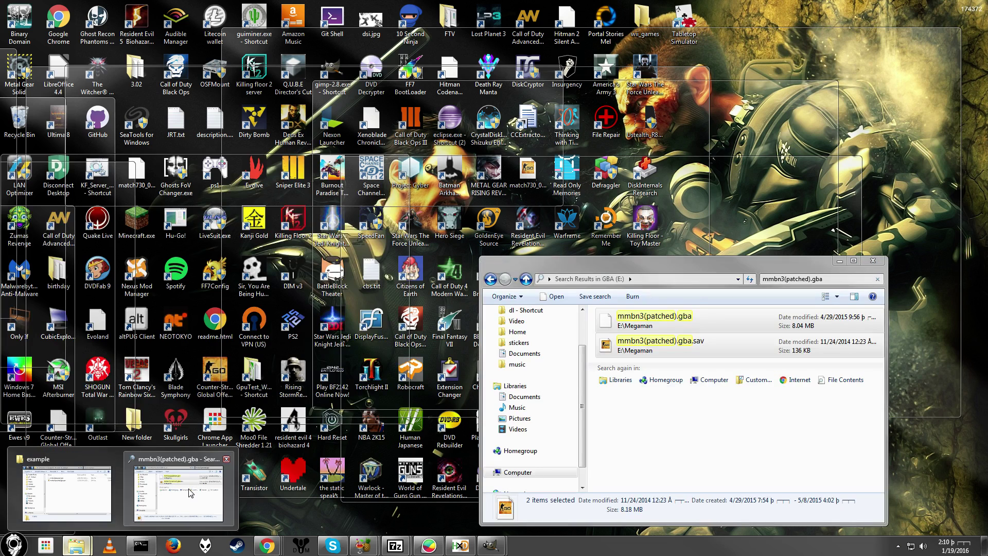
{"action": "left_click", "coordinate": [194, 484]}
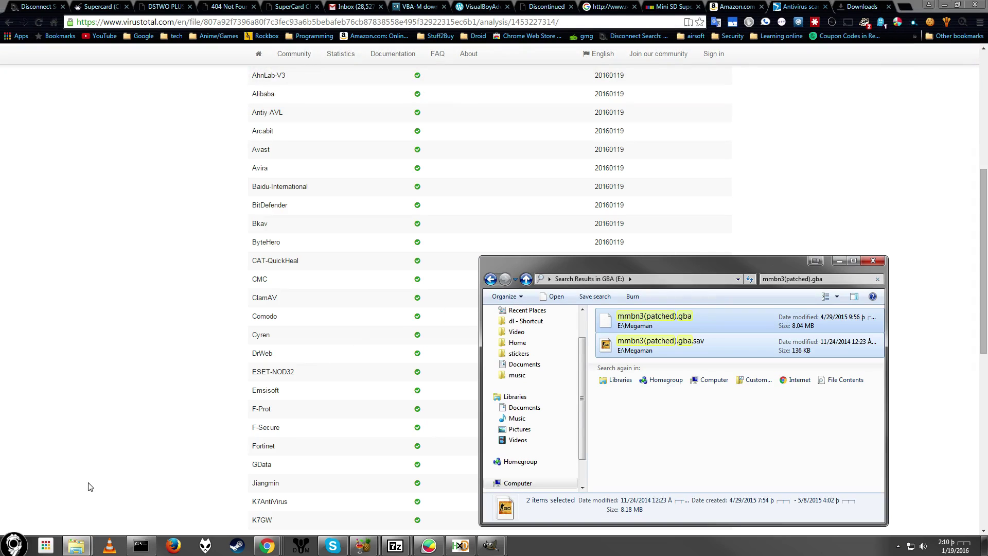
{"action": "mouse_move", "coordinate": [77, 545]}
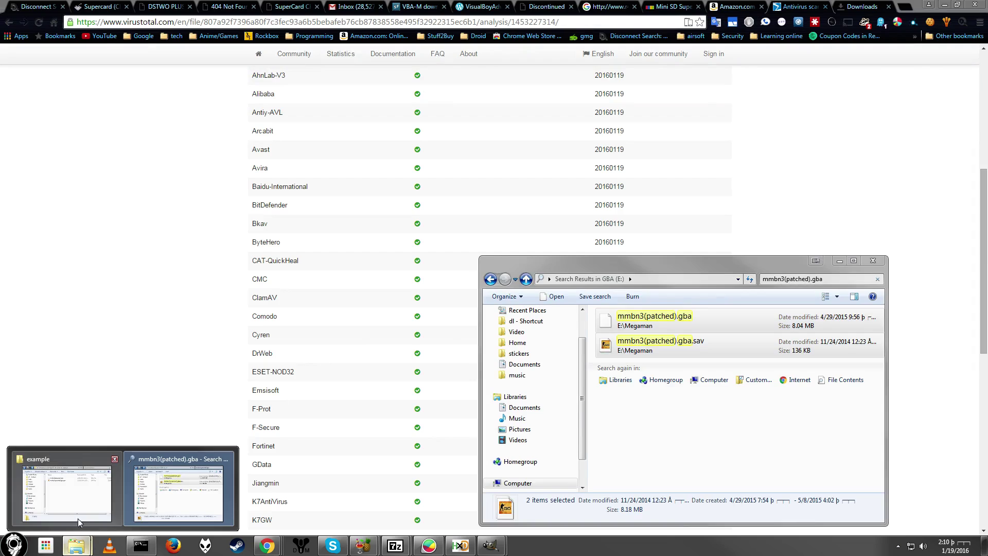
{"action": "left_click", "coordinate": [73, 490]}
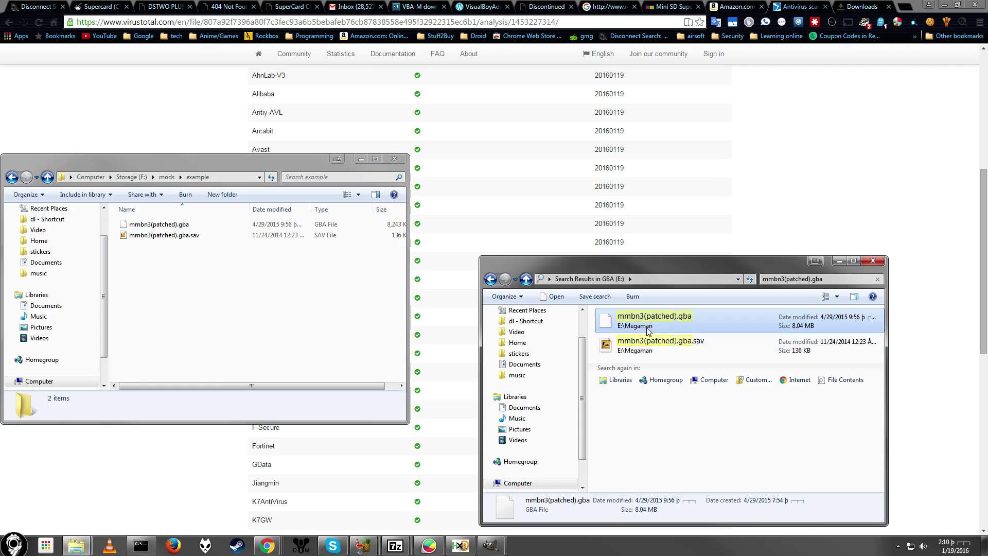
{"action": "left_click", "coordinate": [651, 347]}
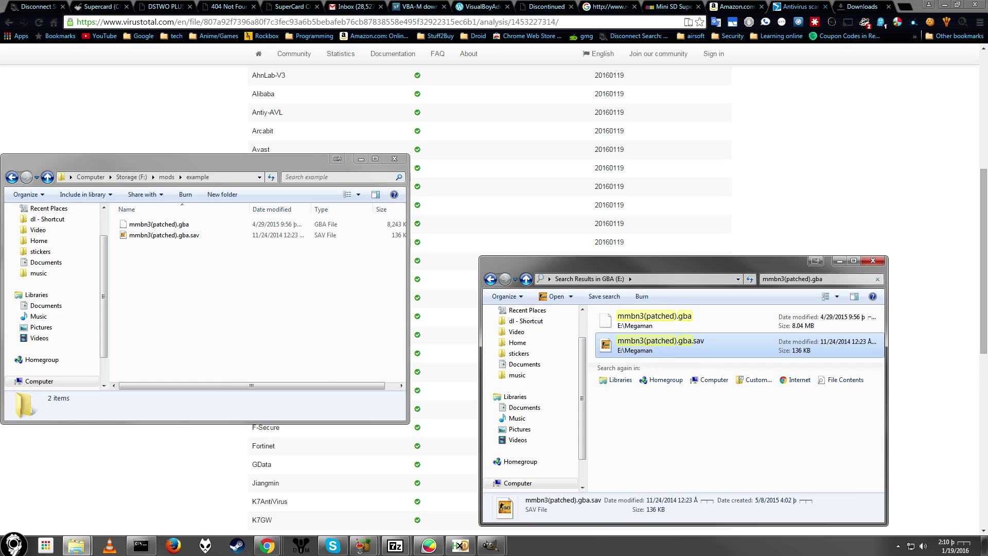
{"action": "left_click_drag", "start_coordinate": [466, 197], "coordinate": [700, 173]}
{"action": "left_click_drag", "start_coordinate": [488, 251], "coordinate": [144, 302]}
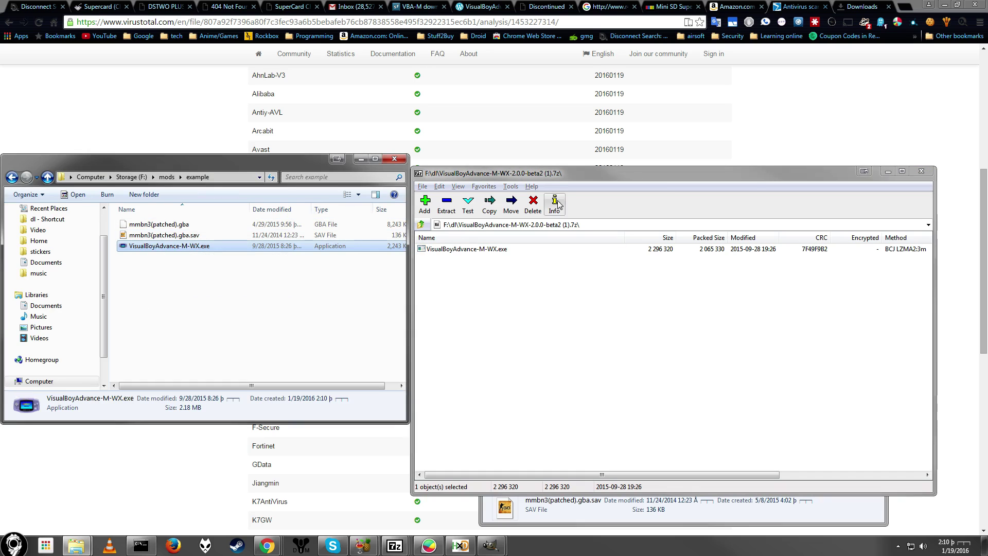
{"action": "key", "text": "alt+F4"}
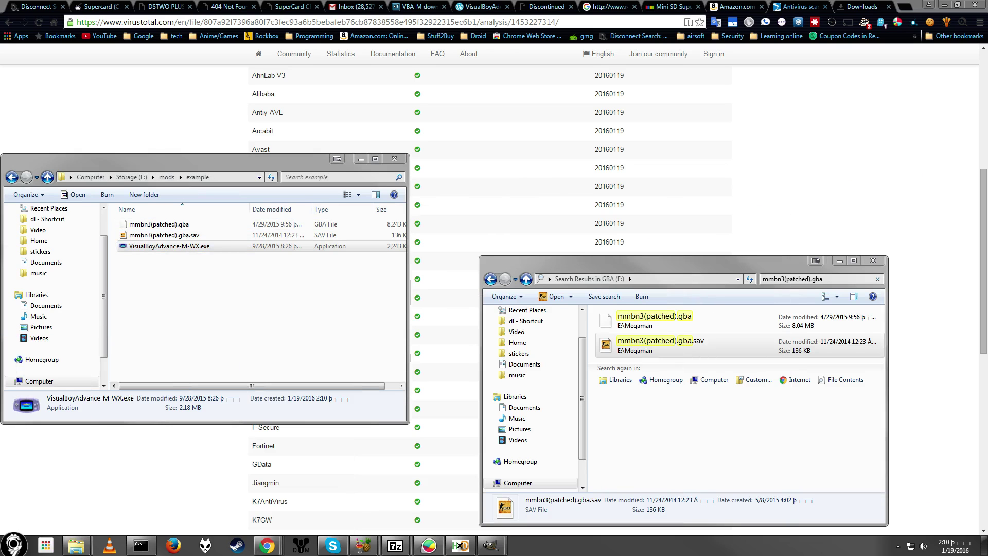
Copy Trim_VBA_SAV.exe from Trim_VBA_SAV_recompiled.zip into the example folder and close the zip window.
{"action": "left_click_drag", "start_coordinate": [442, 97], "coordinate": [480, 95]}
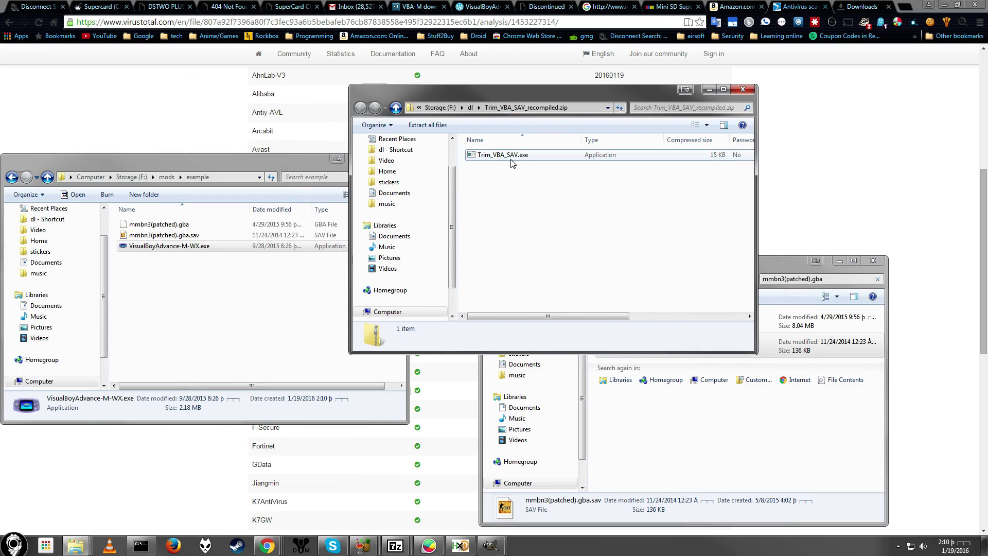
{"action": "left_click_drag", "start_coordinate": [511, 163], "coordinate": [168, 335]}
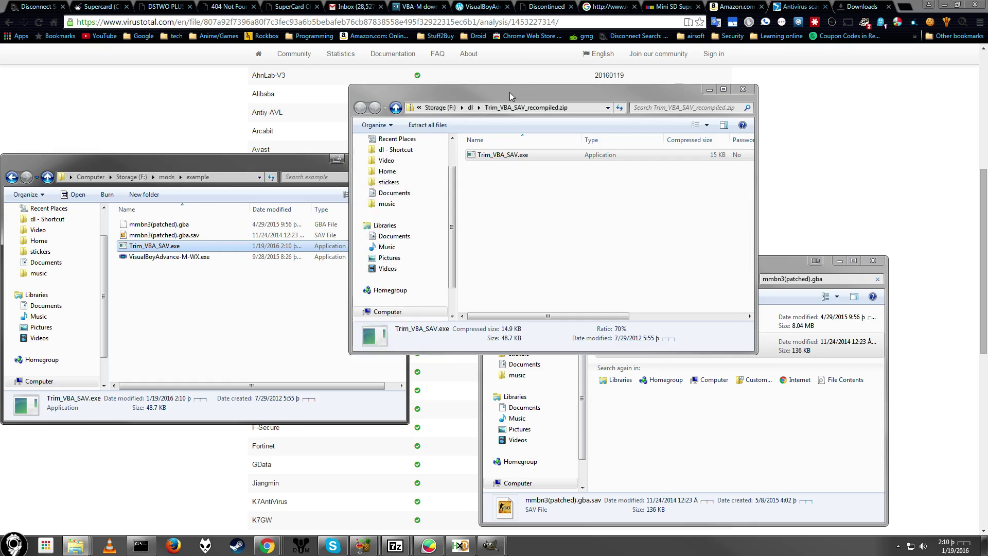
{"action": "key", "text": "alt+F4"}
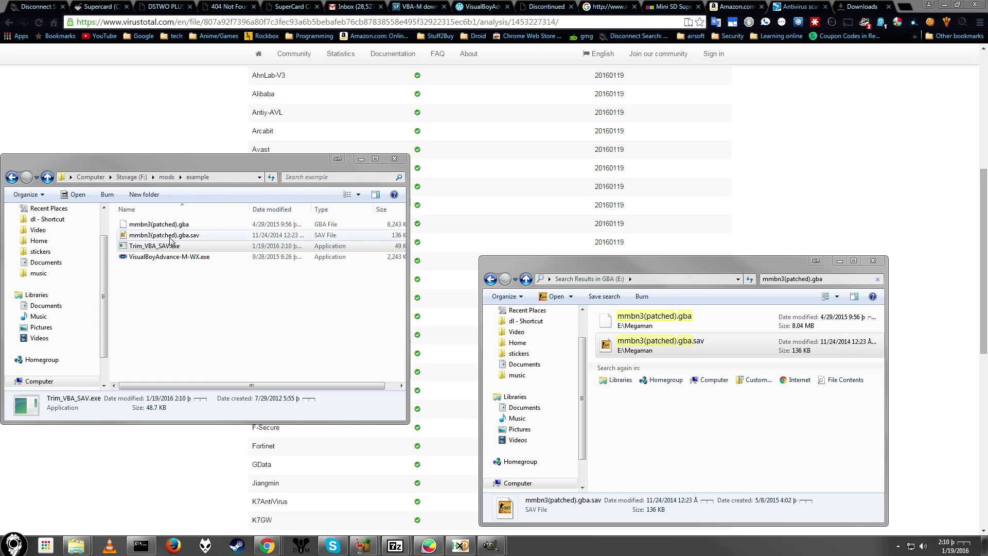
Open mmbn3(patched).gba in VisualBoyAdvance-M and import mmbn3(patched).gba.sav as its battery file, accepting the overwrite of saved games.
{"action": "left_click_drag", "start_coordinate": [170, 235], "coordinate": [173, 257]}
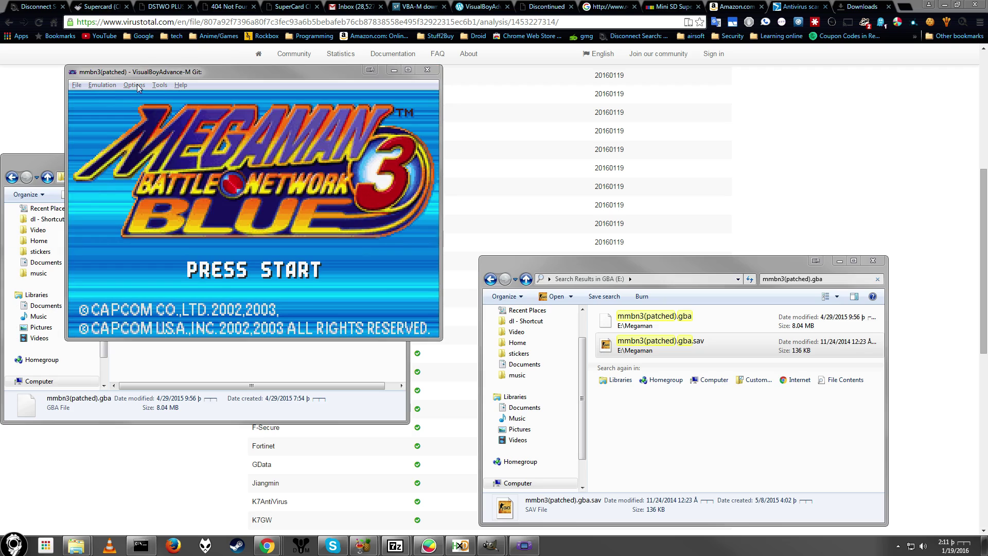
{"action": "left_click", "coordinate": [76, 85]}
{"action": "mouse_move", "coordinate": [131, 200]}
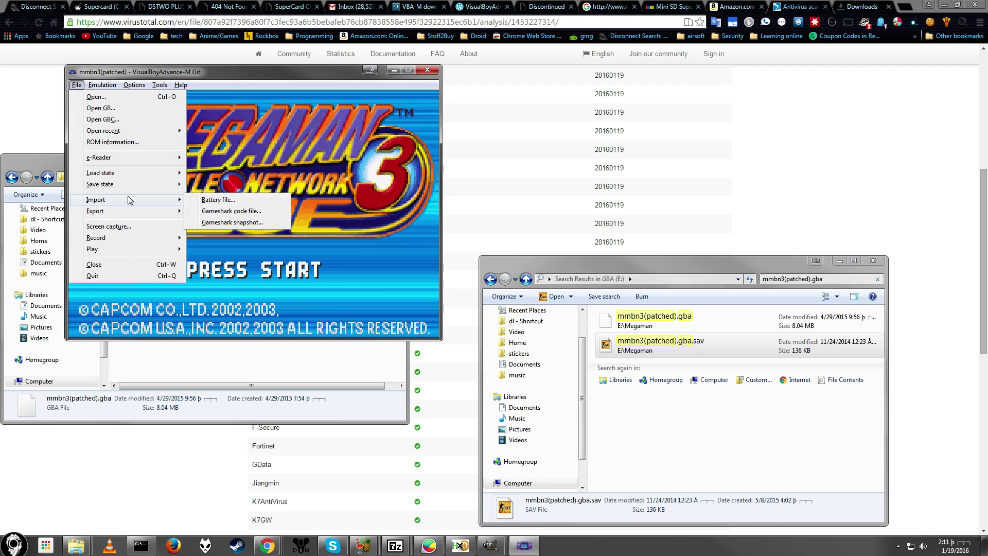
{"action": "left_click", "coordinate": [219, 200]}
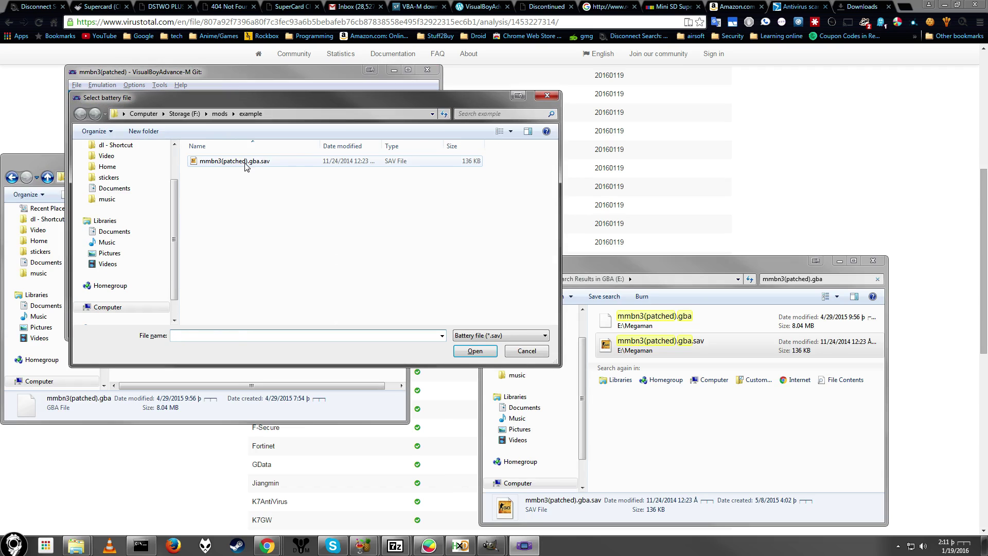
{"action": "double_click", "coordinate": [245, 162]}
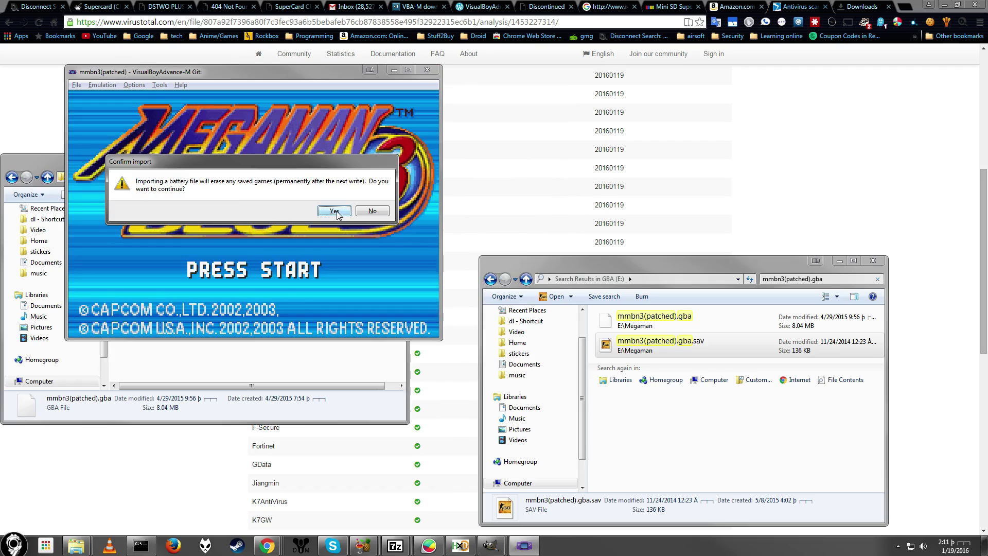
{"action": "left_click", "coordinate": [334, 212]}
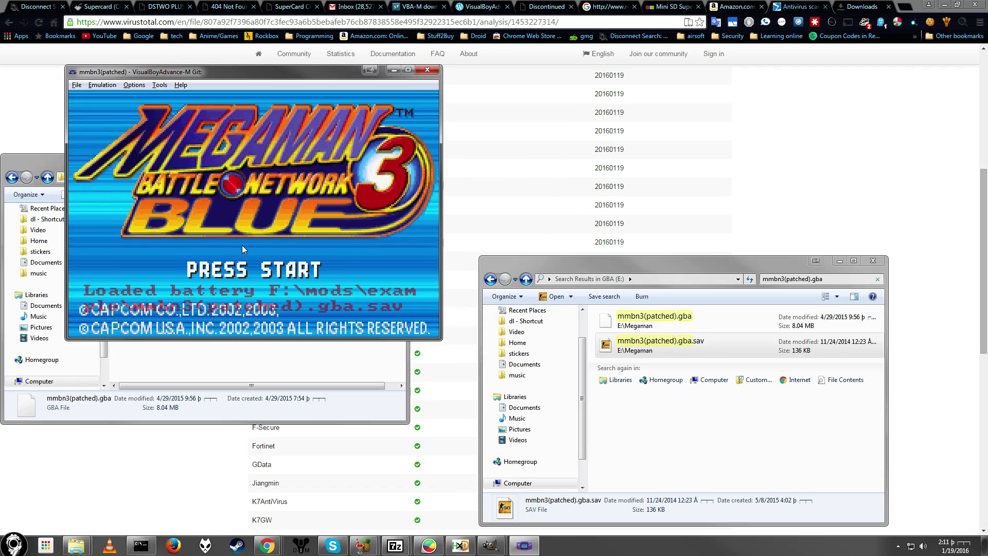
Go past the game's title screen to check for a saved game, and close the emulator.
{"action": "key", "text": "Return"}
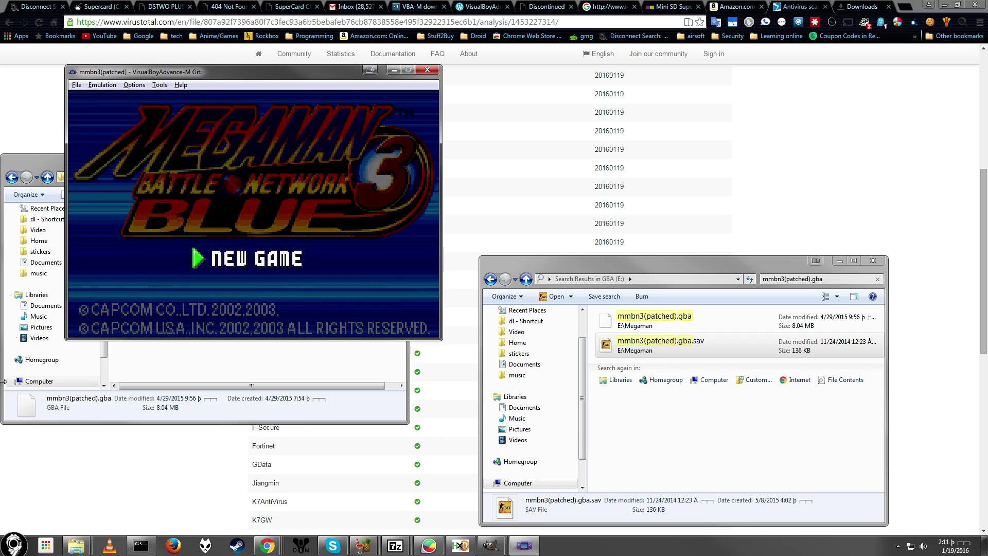
{"action": "left_click", "coordinate": [428, 69]}
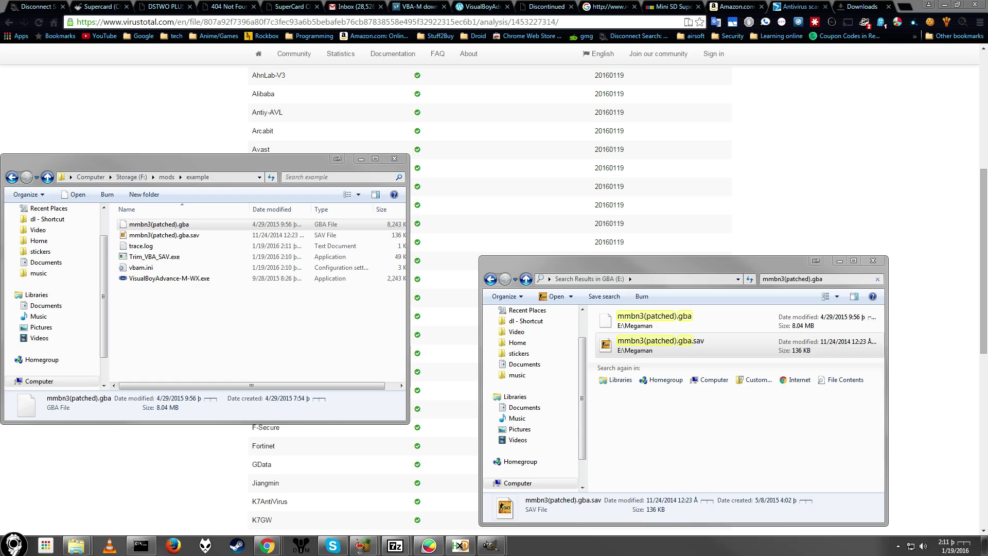
Open the example folder's mmbn3(patched).gba.sav with Trim_VBA_SAV.exe, turning off the security prompt for future launches.
{"action": "left_click", "coordinate": [181, 225]}
{"action": "left_click", "coordinate": [192, 236]}
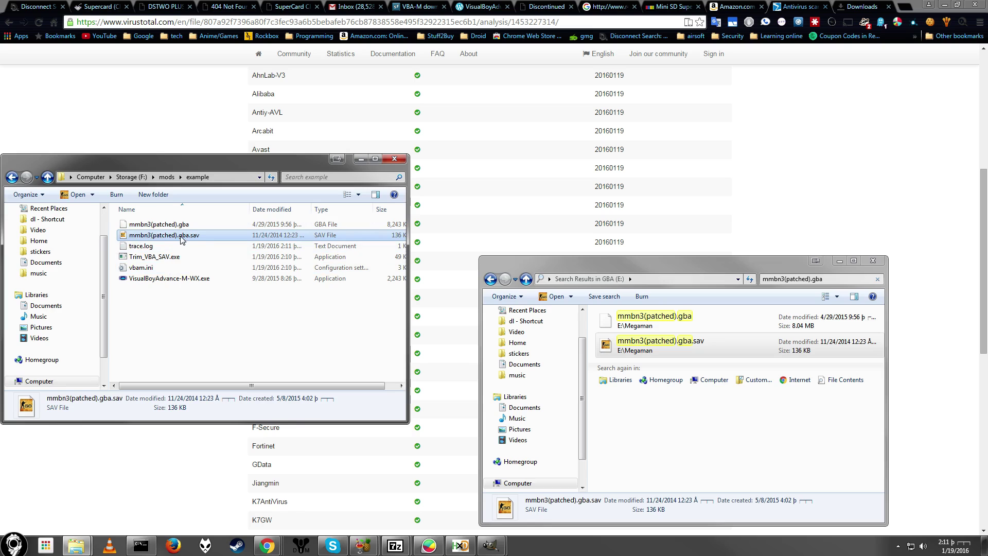
{"action": "left_click_drag", "start_coordinate": [183, 239], "coordinate": [173, 257]}
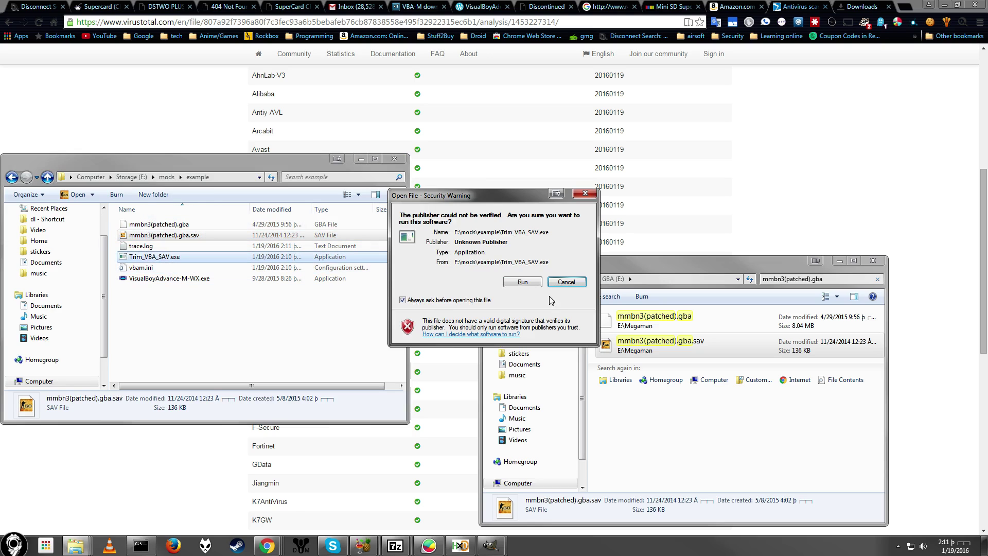
{"action": "left_click", "coordinate": [404, 301]}
{"action": "left_click", "coordinate": [522, 280]}
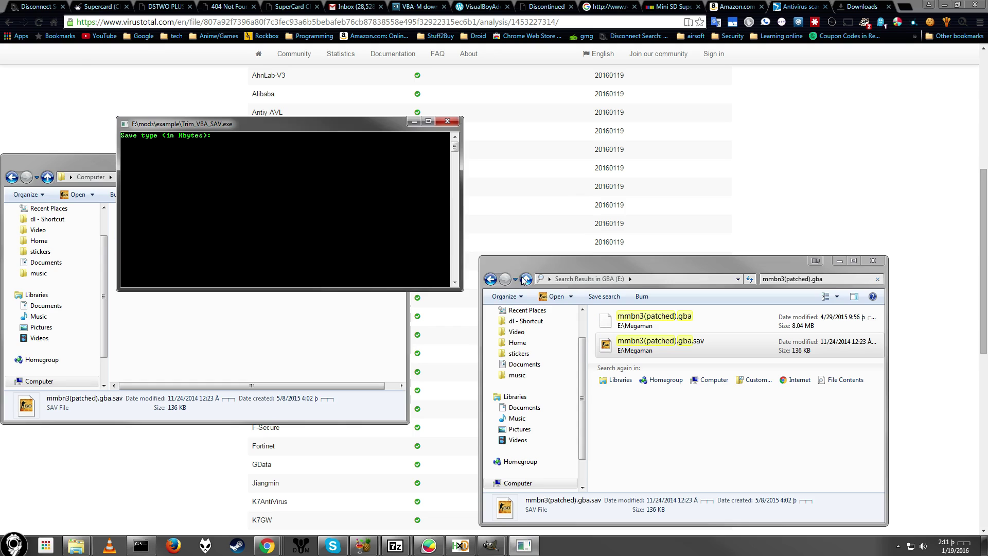
{"action": "left_click_drag", "start_coordinate": [215, 125], "coordinate": [256, 175]}
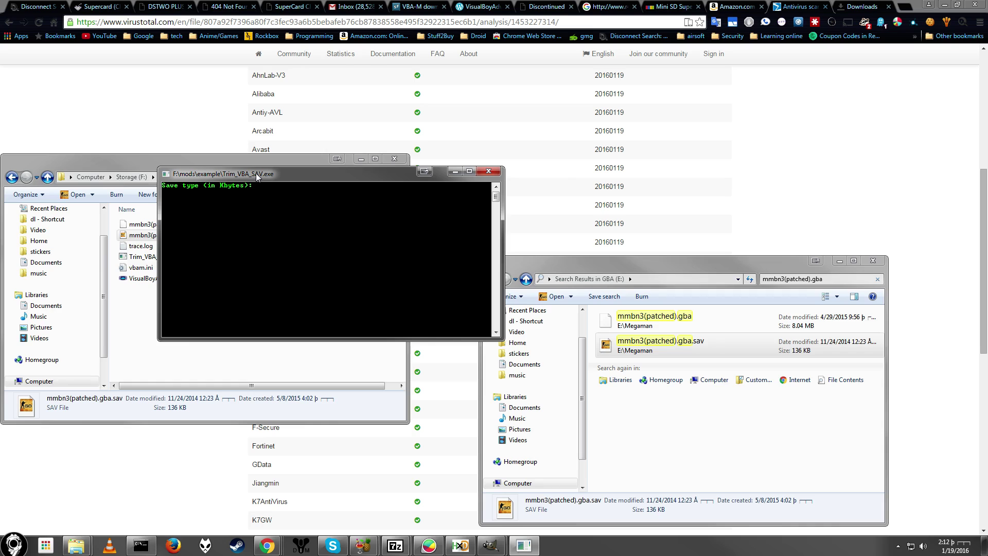
Trim the save file with a save type of 64 Kbytes and check the backup copy in the example folder.
{"action": "left_click_drag", "start_coordinate": [256, 176], "coordinate": [326, 174]}
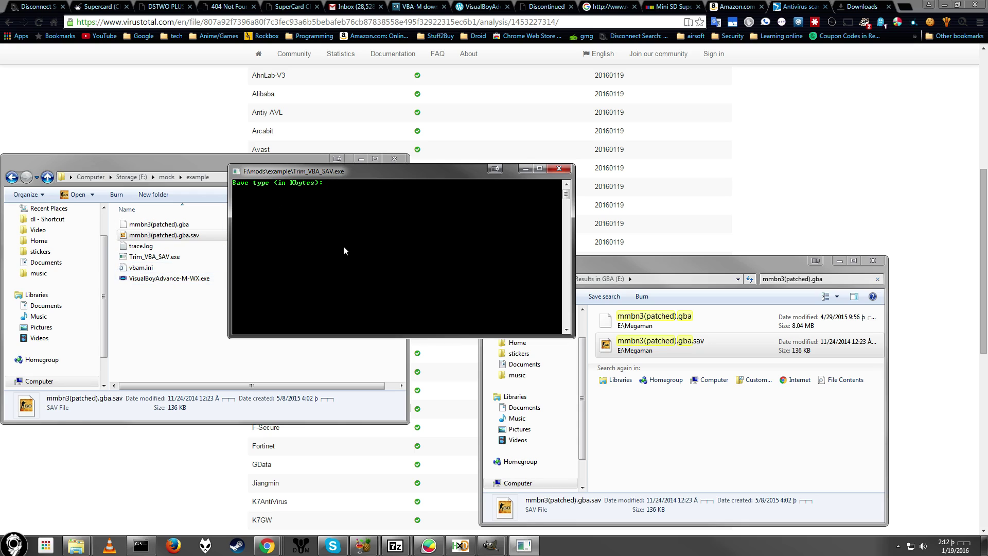
{"action": "left_click_drag", "start_coordinate": [341, 174], "coordinate": [443, 194]}
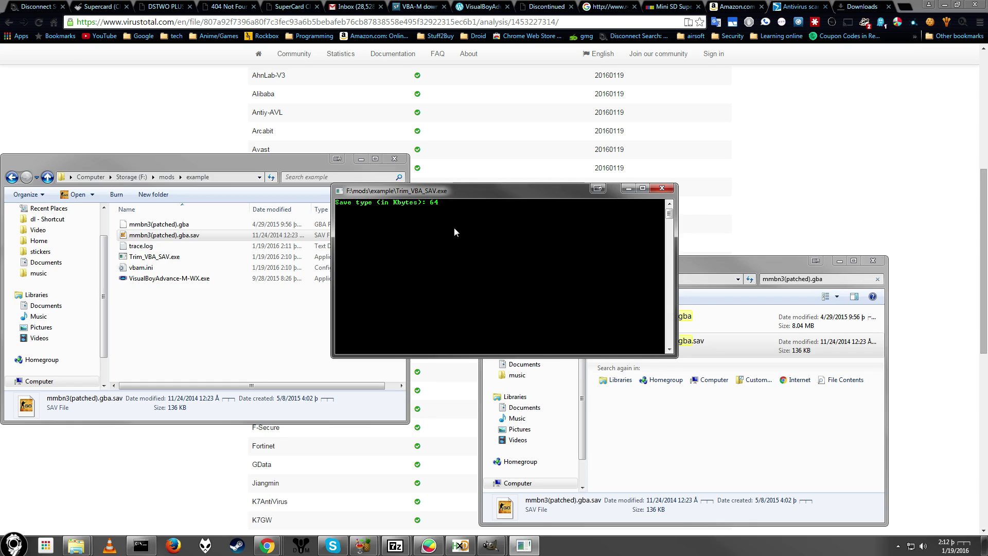
{"action": "key", "text": "Return"}
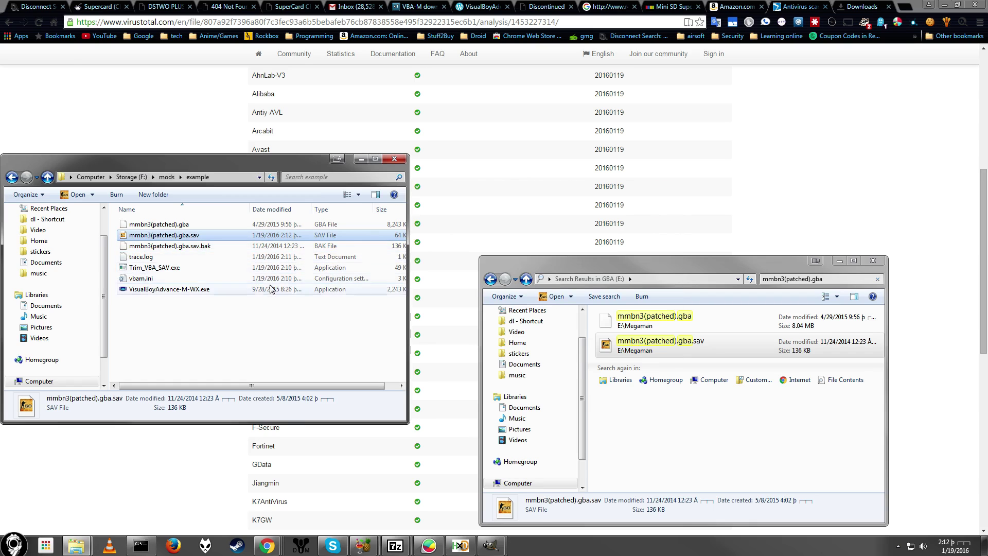
{"action": "left_click", "coordinate": [195, 247]}
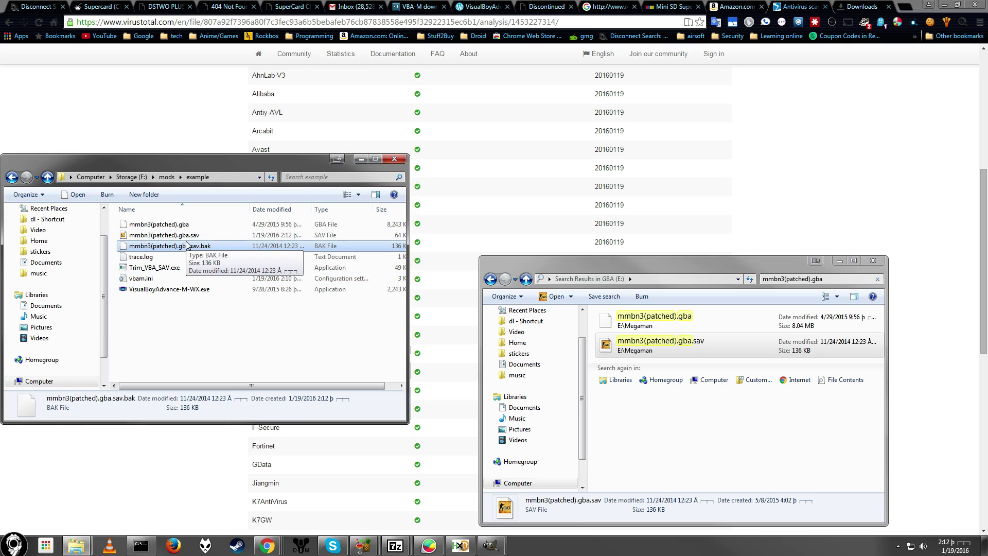
{"action": "left_click", "coordinate": [188, 278]}
{"action": "left_click", "coordinate": [186, 289]}
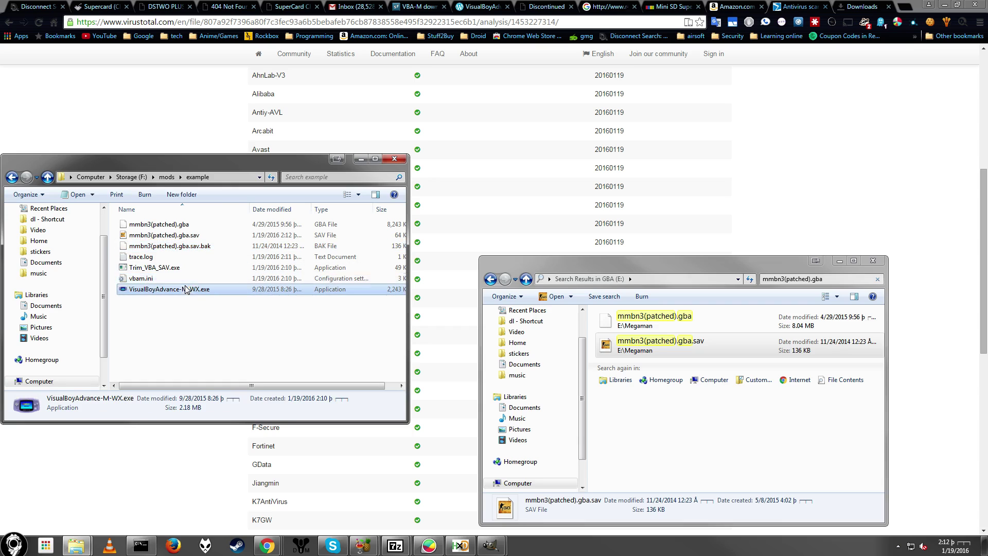
Open mmbn3(patched).gba in VisualBoyAdvance-M and go past the title screen to check for a saved game.
{"action": "left_click_drag", "start_coordinate": [175, 224], "coordinate": [165, 289]}
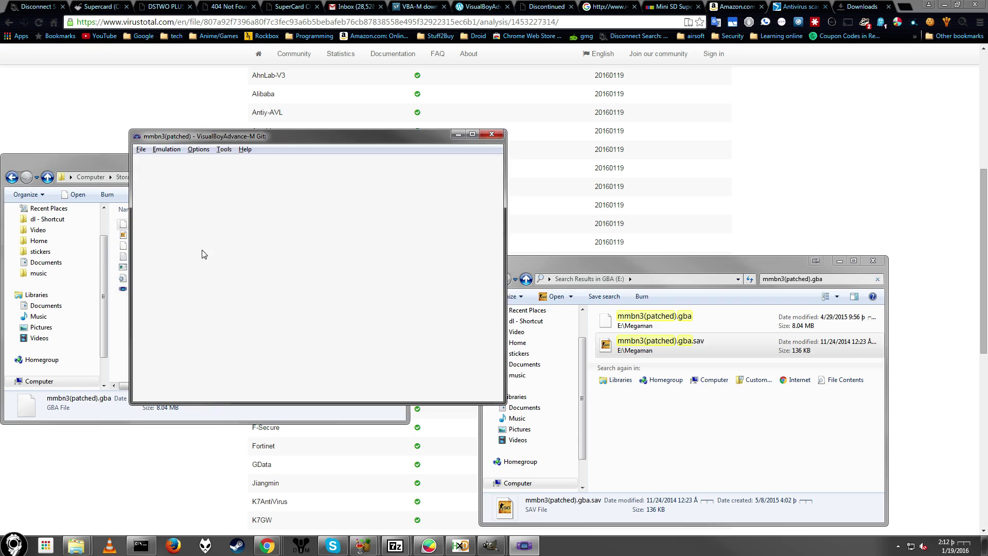
{"action": "left_click", "coordinate": [181, 246]}
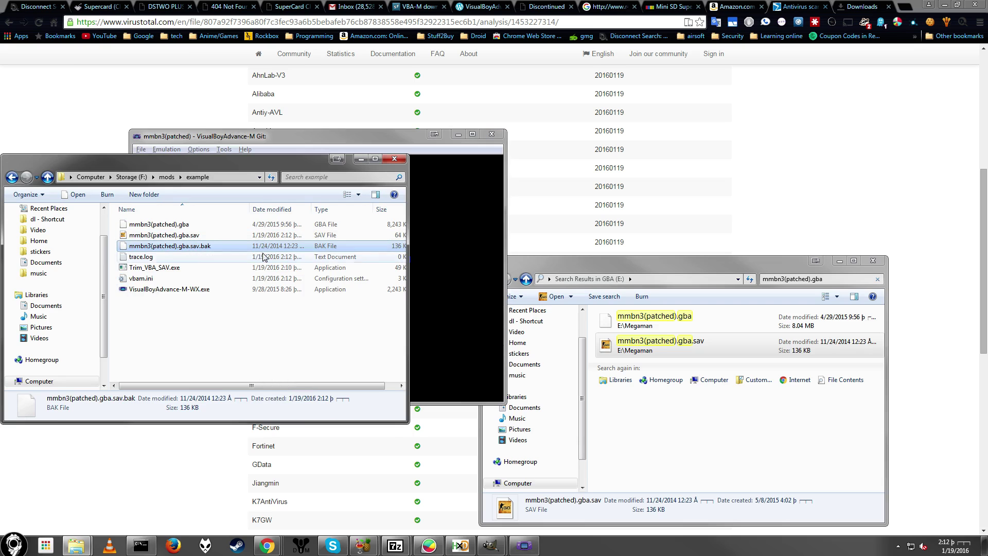
{"action": "left_click", "coordinate": [247, 137]}
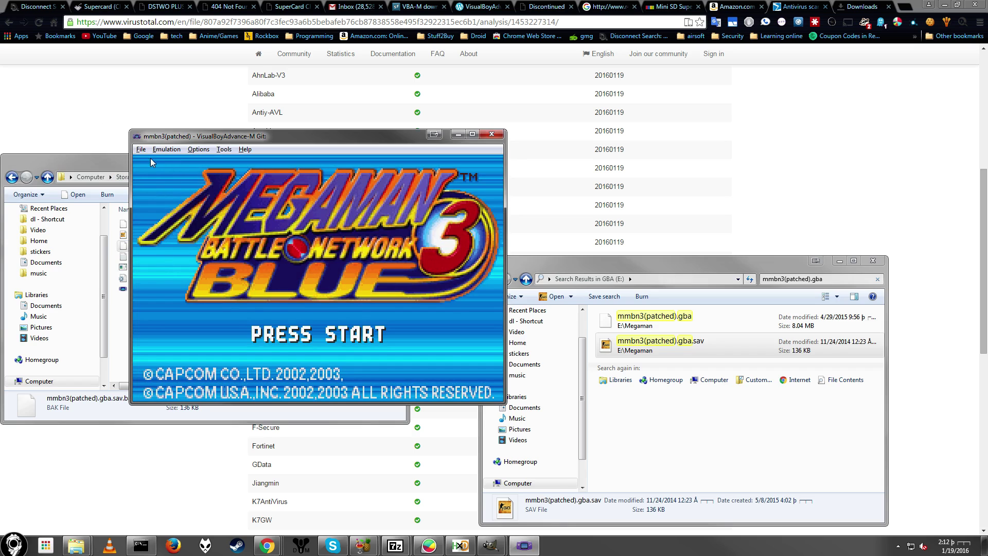
{"action": "key", "text": "Return"}
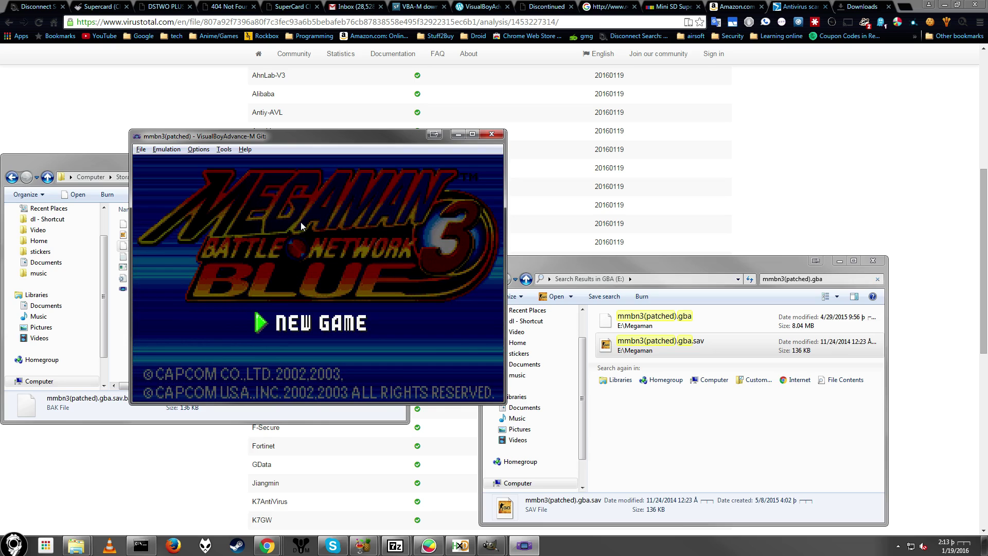
{"action": "key", "text": "x"}
Try importing mmbn3(patched).gba.sav as the battery file from the title screen, check for a saved game, and close the emulator.
{"action": "left_click", "coordinate": [140, 149]}
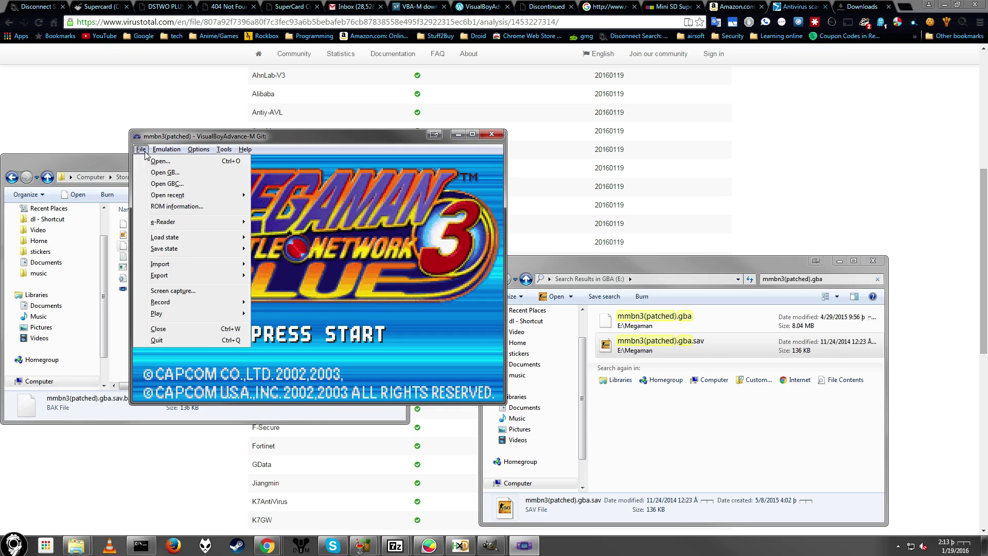
{"action": "mouse_move", "coordinate": [190, 274]}
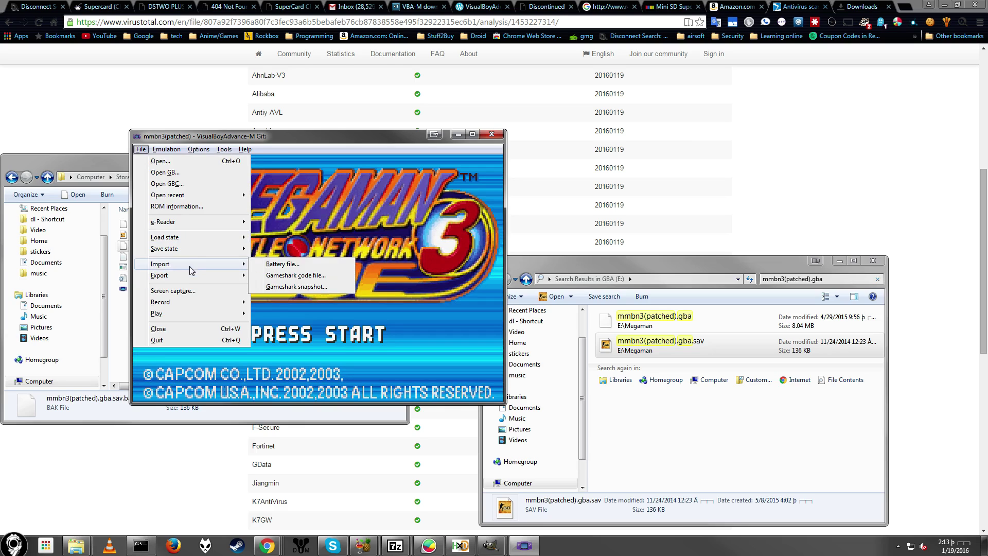
{"action": "left_click", "coordinate": [286, 264]}
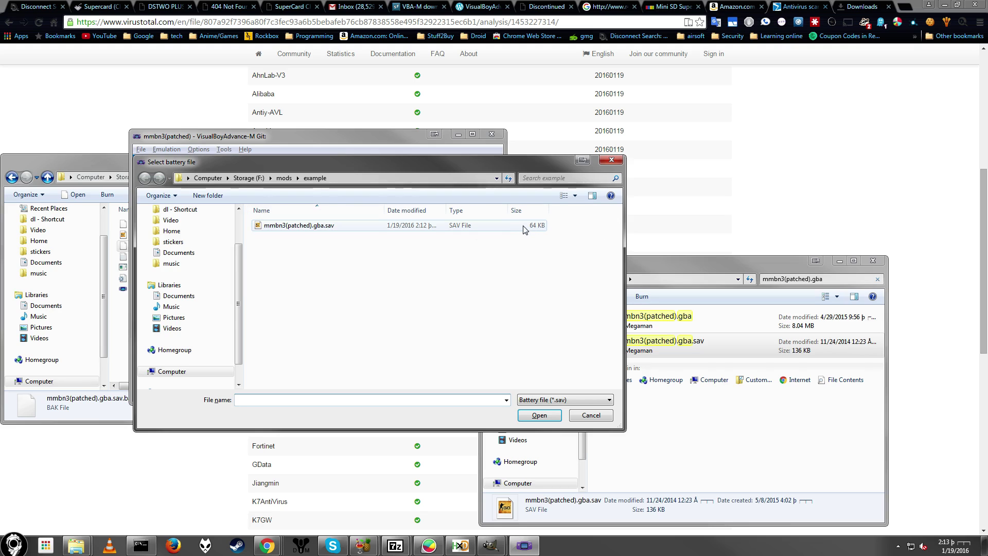
{"action": "double_click", "coordinate": [309, 226]}
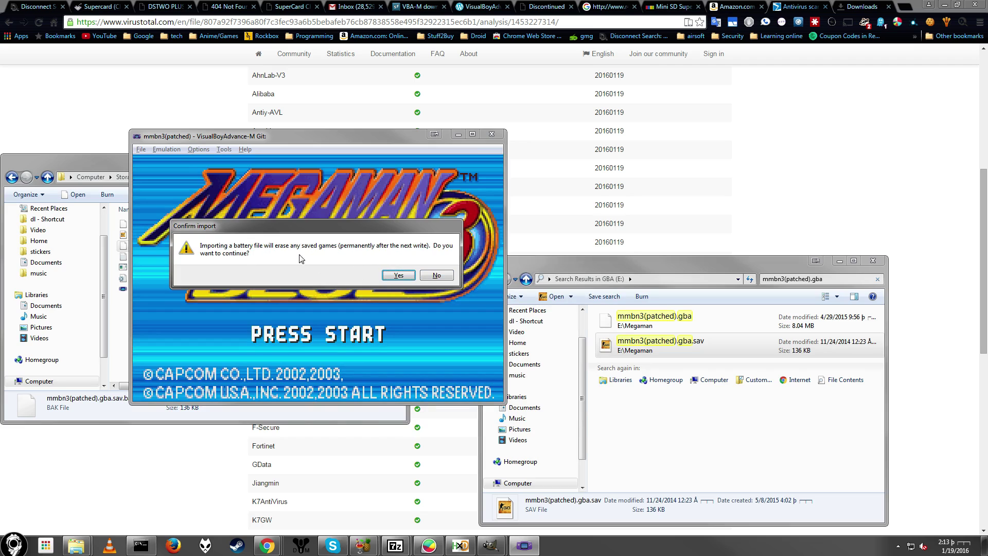
{"action": "left_click", "coordinate": [397, 276]}
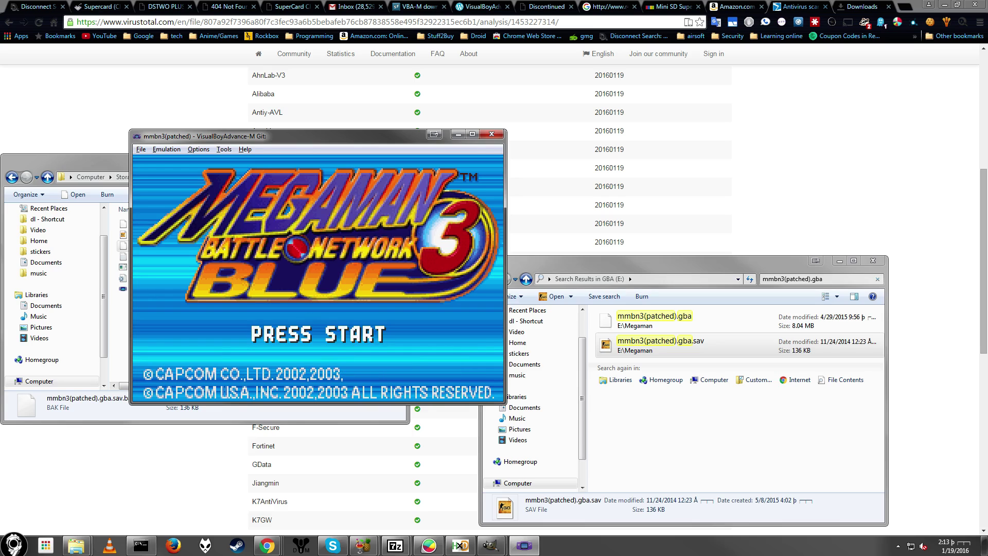
{"action": "key", "text": "Return"}
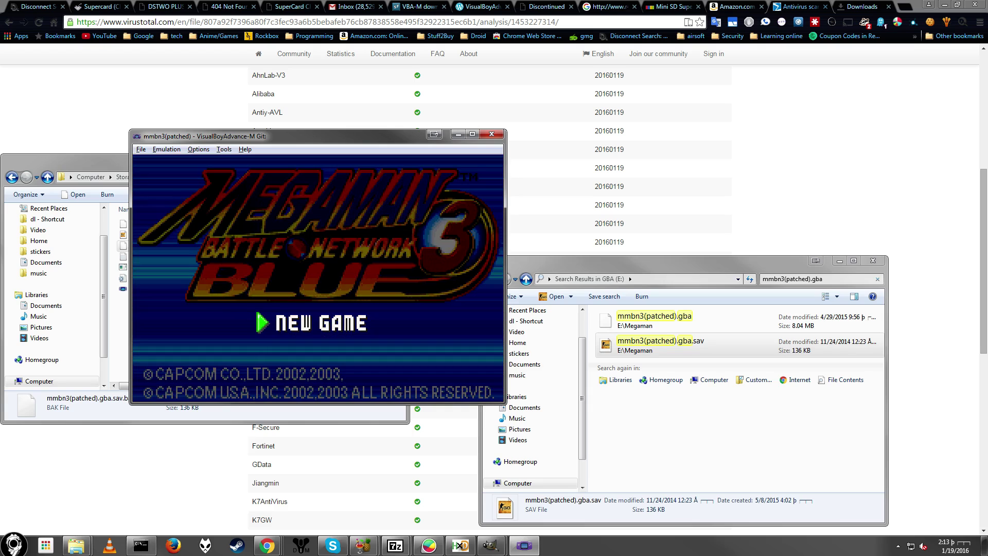
{"action": "key", "text": "alt+F4"}
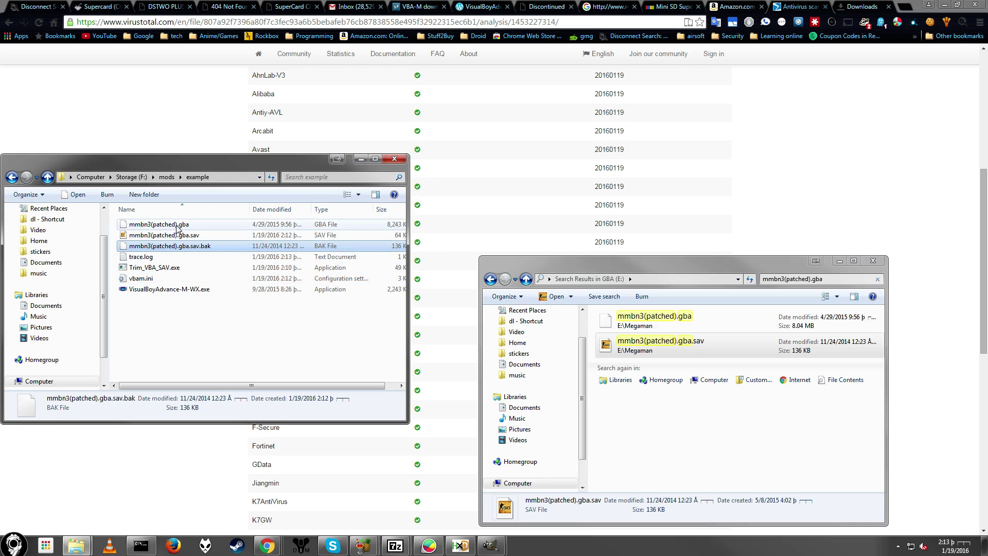
Reopen mmbn3(patched).gba in VisualBoyAdvance-M and import mmbn3(patched).gba.sav as its battery file during startup, accepting the overwrite of saved games.
{"action": "left_click_drag", "start_coordinate": [164, 225], "coordinate": [171, 290]}
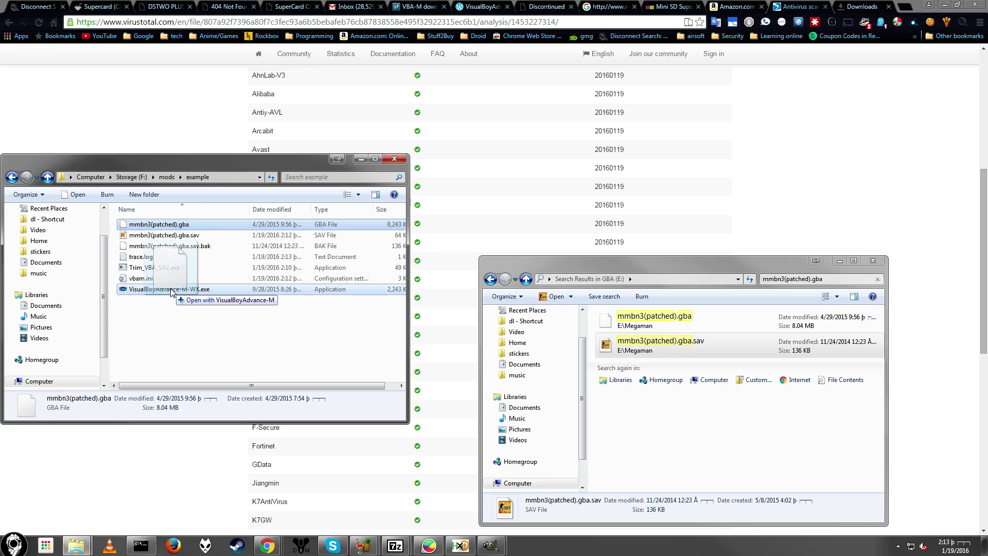
{"action": "left_click_drag", "start_coordinate": [171, 292], "coordinate": [172, 292]}
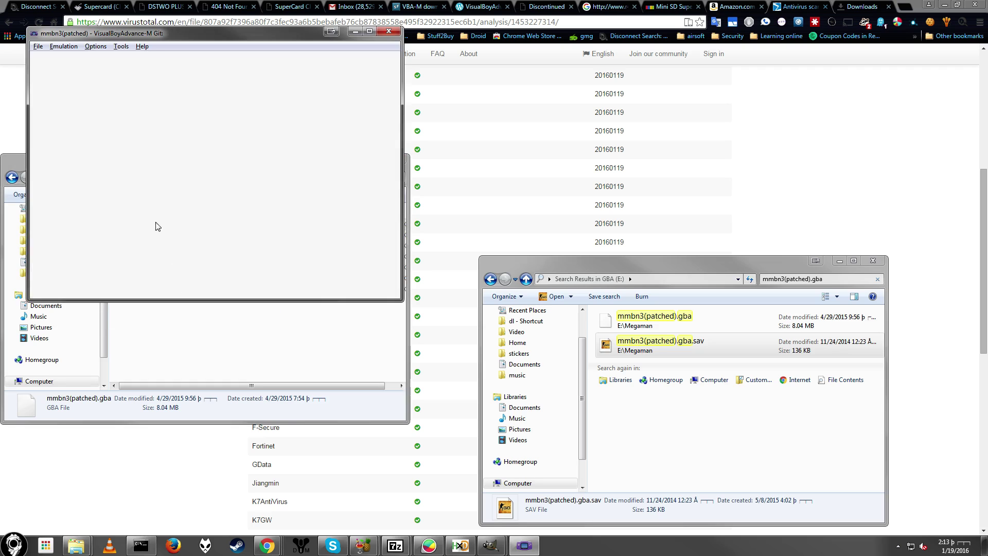
{"action": "left_click", "coordinate": [38, 46]}
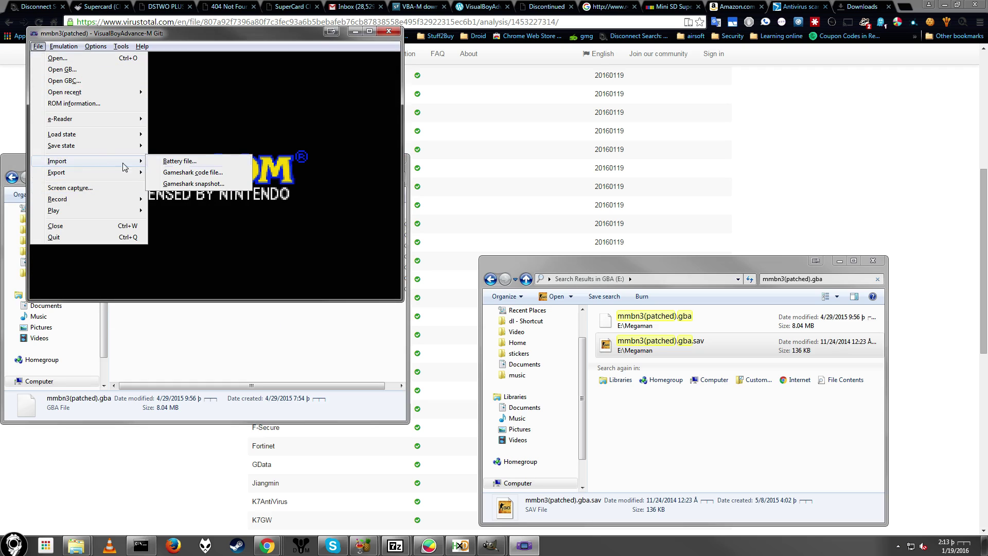
{"action": "left_click", "coordinate": [241, 194]}
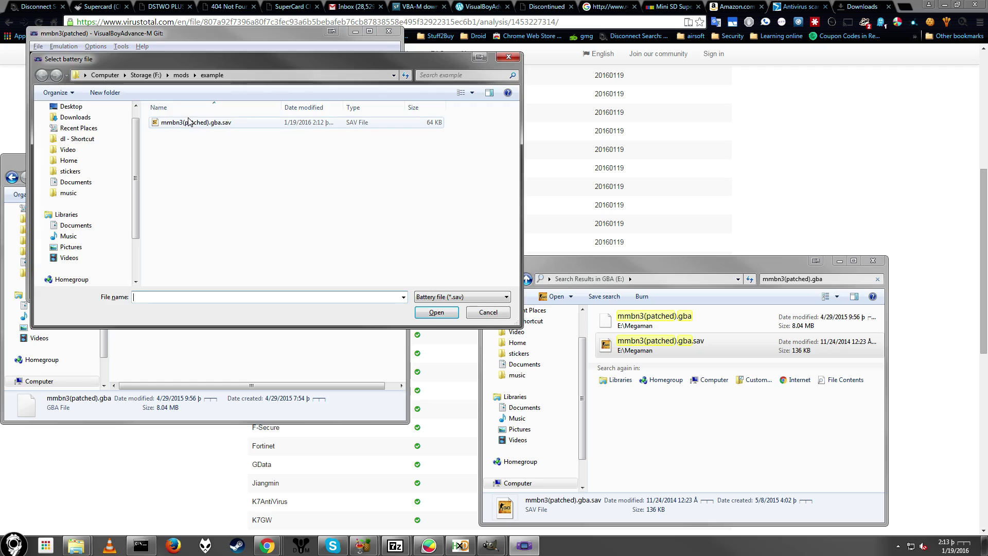
{"action": "double_click", "coordinate": [189, 122]}
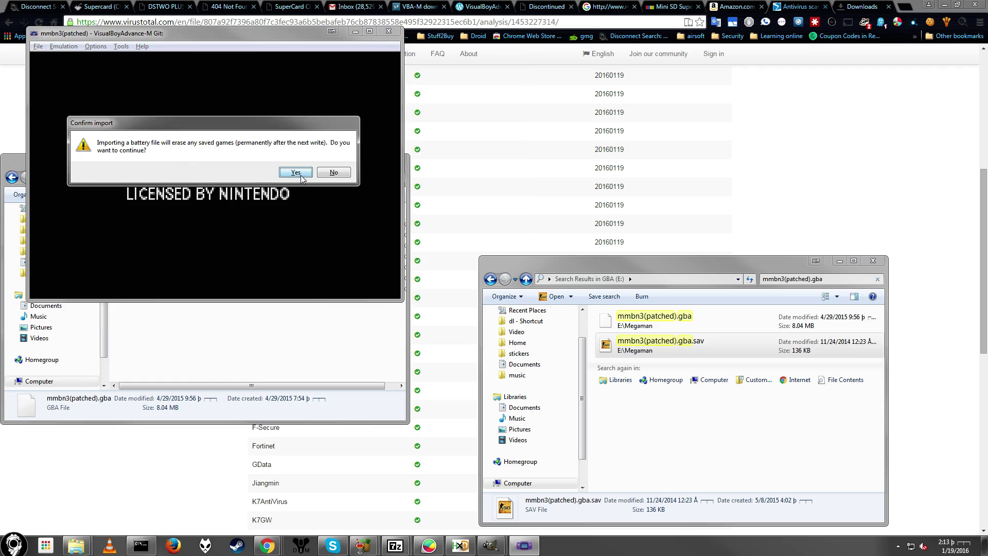
{"action": "left_click", "coordinate": [296, 172]}
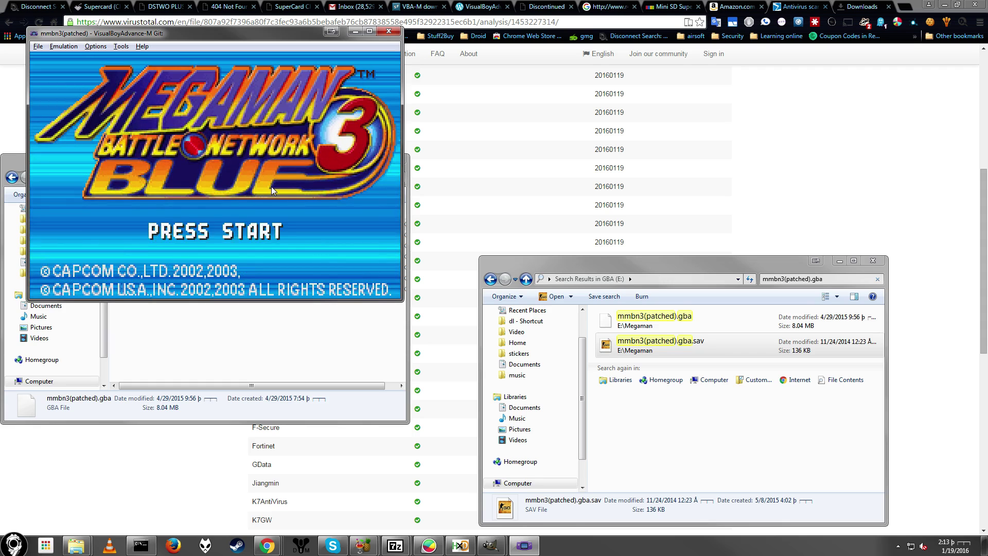
Continue the saved game from the title screen and walk MegaMan around near the round pool.
{"action": "key", "text": "Return"}
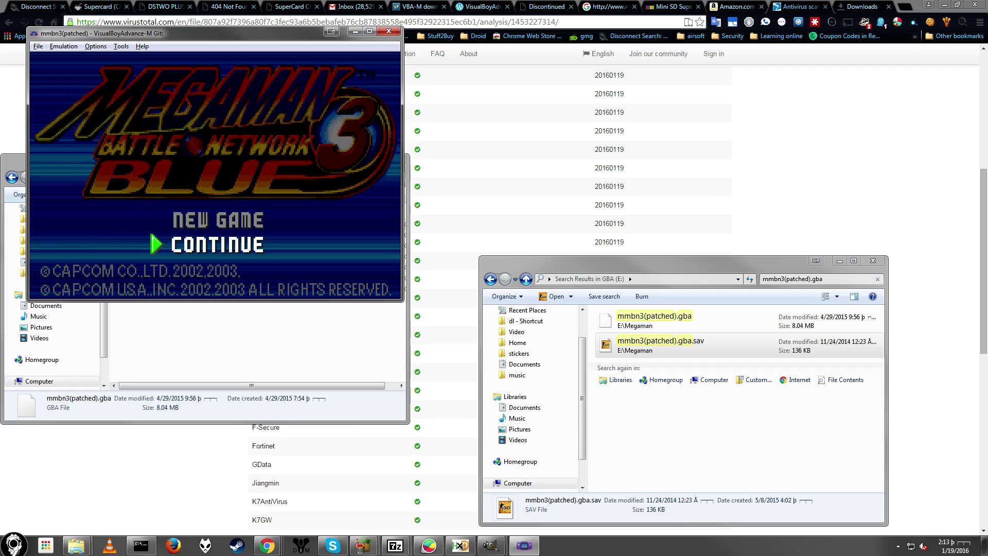
{"action": "key", "text": "Return"}
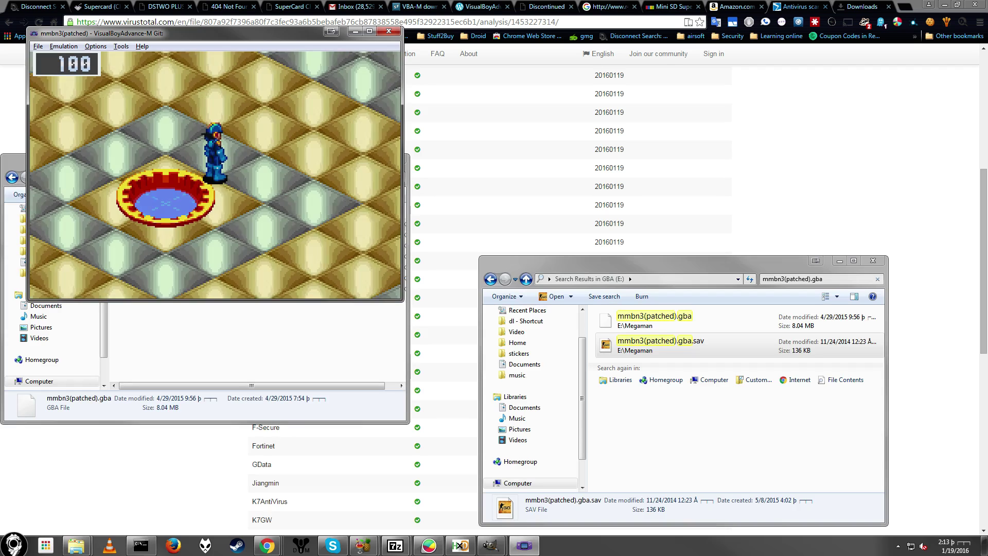
{"action": "key", "text": "Left"}
{"action": "key", "text": "Up"}
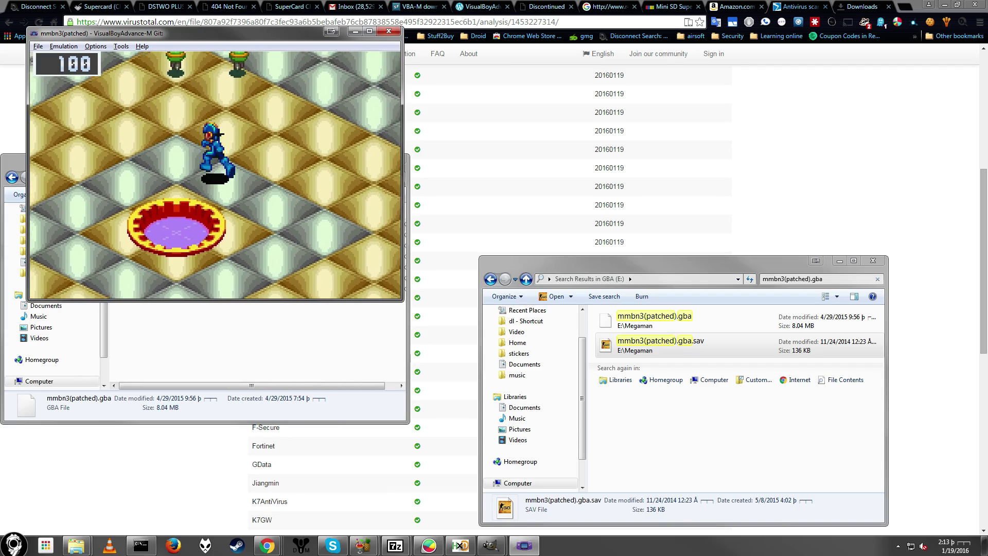
{"action": "key", "text": "Right"}
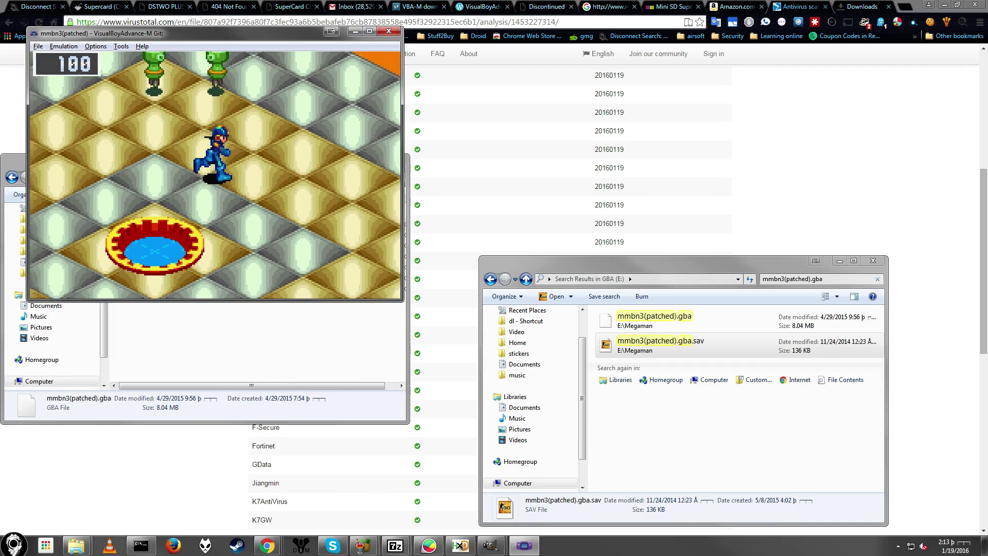
{"action": "key", "text": "Right"}
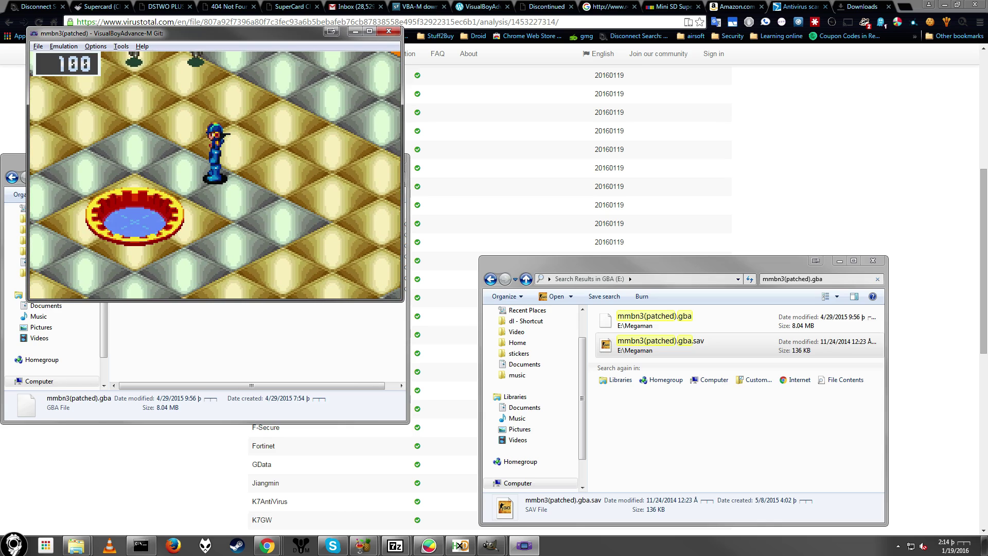
Save the game from the in-game PET menu and close the emulator.
{"action": "key", "text": "Return"}
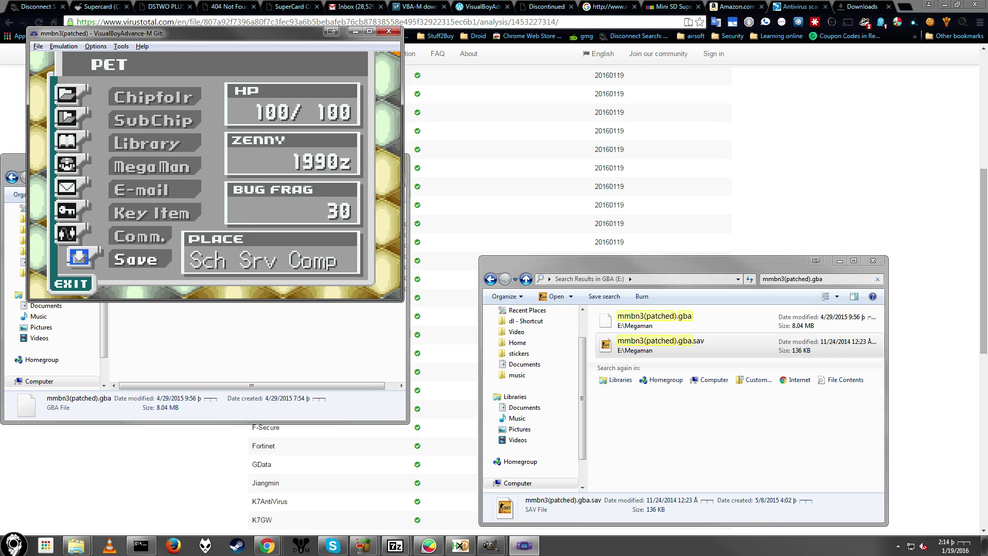
{"action": "key", "text": "Return"}
{"action": "key", "text": "Return"}
{"action": "key", "text": "Up"}
{"action": "key", "text": "z"}
{"action": "key", "text": "z"}
{"action": "key", "text": "z"}
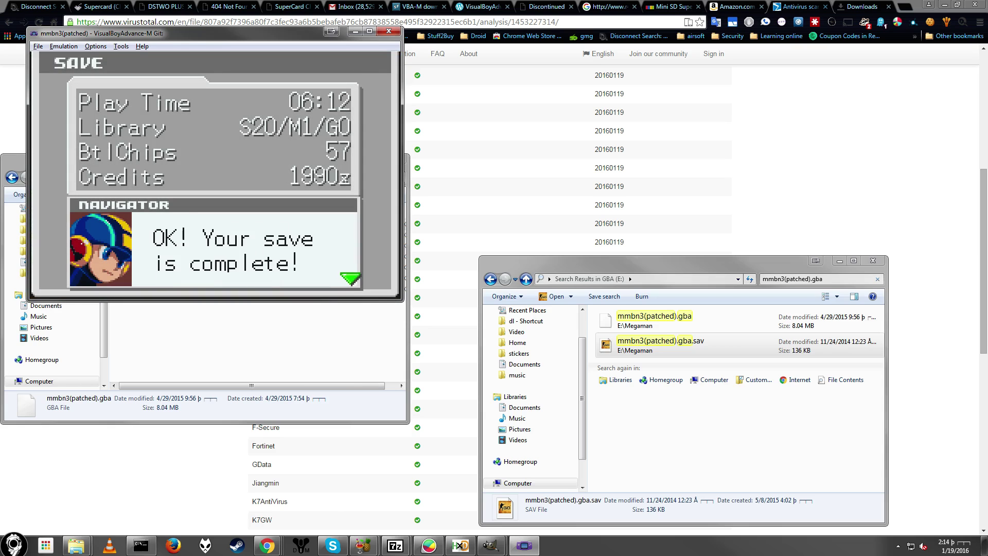
{"action": "key", "text": "z"}
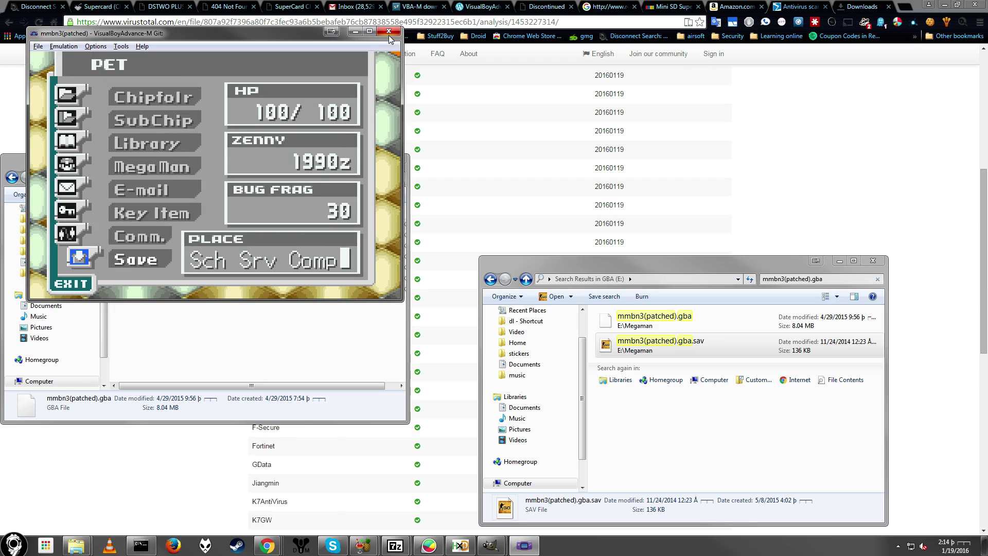
{"action": "left_click", "coordinate": [389, 33]}
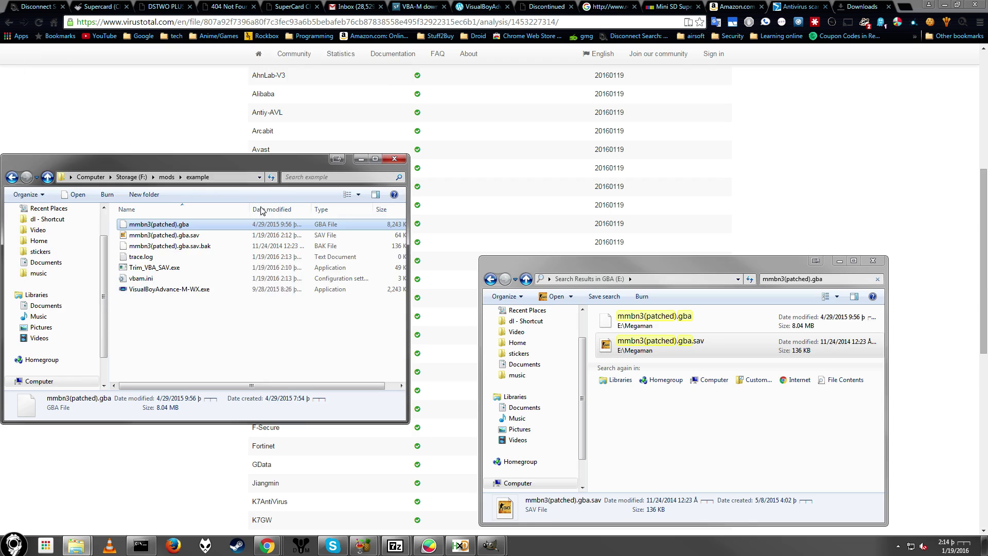
Check the mmbn3(patched).sav file, reopen mmbn3(patched).gba in VisualBoyAdvance-M, and continue the saved game without importing a battery file.
{"action": "left_click", "coordinate": [187, 260]}
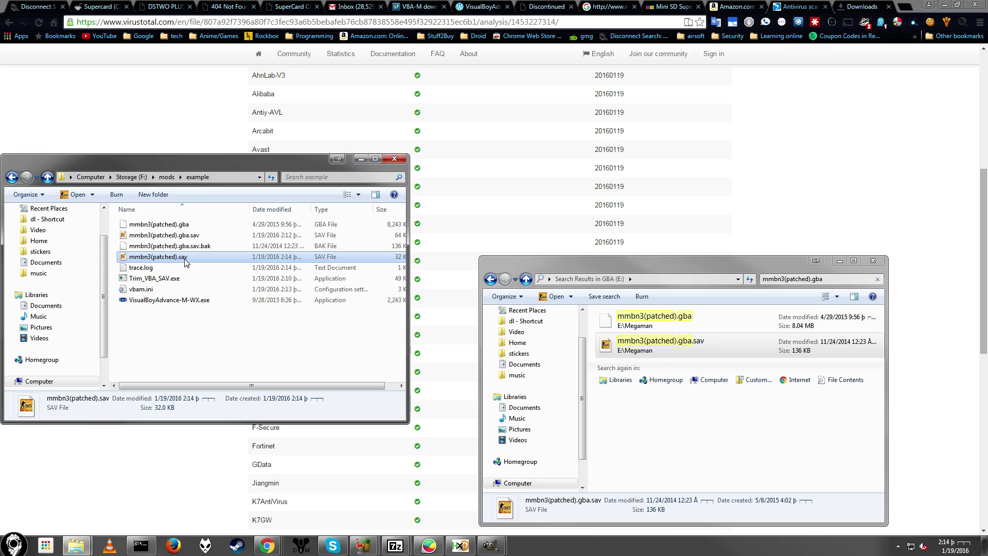
{"action": "left_click", "coordinate": [201, 236]}
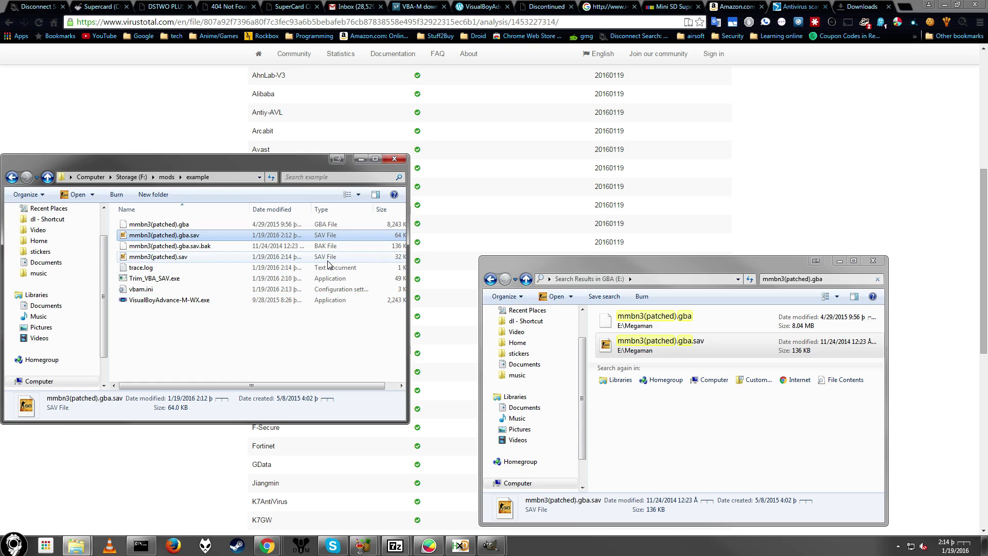
{"action": "left_click_drag", "start_coordinate": [181, 224], "coordinate": [182, 299]}
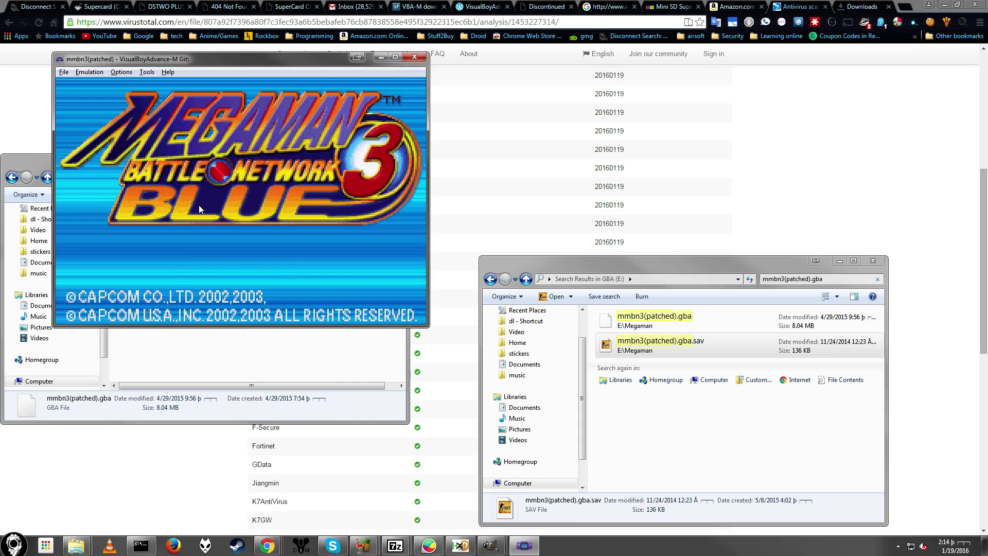
{"action": "key", "text": "Return"}
{"action": "key", "text": "Return"}
{"action": "key", "text": "Left"}
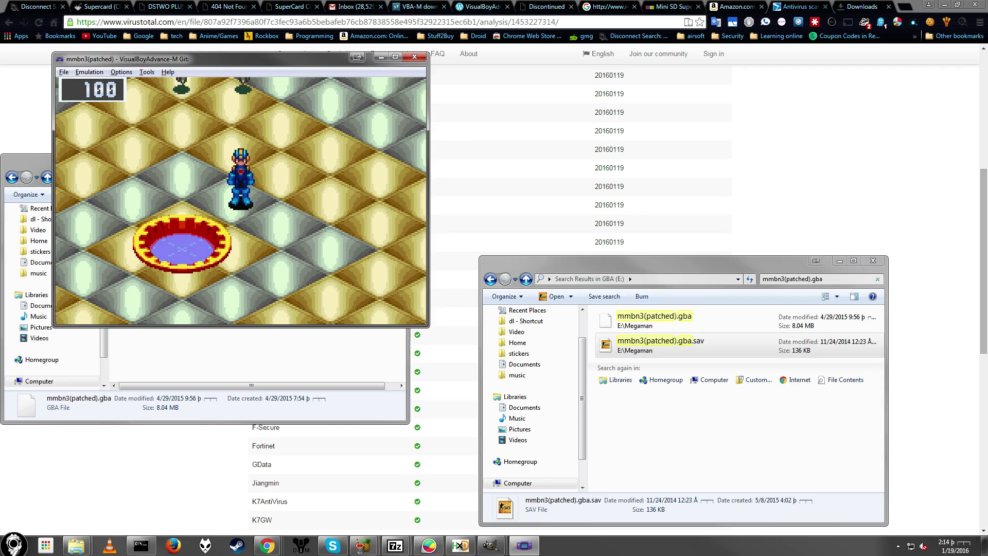
Compare mmbn3(patched).gba.sav with mmbn3(patched).sav in the example folder, keeping both file names.
{"action": "left_click", "coordinate": [150, 350]}
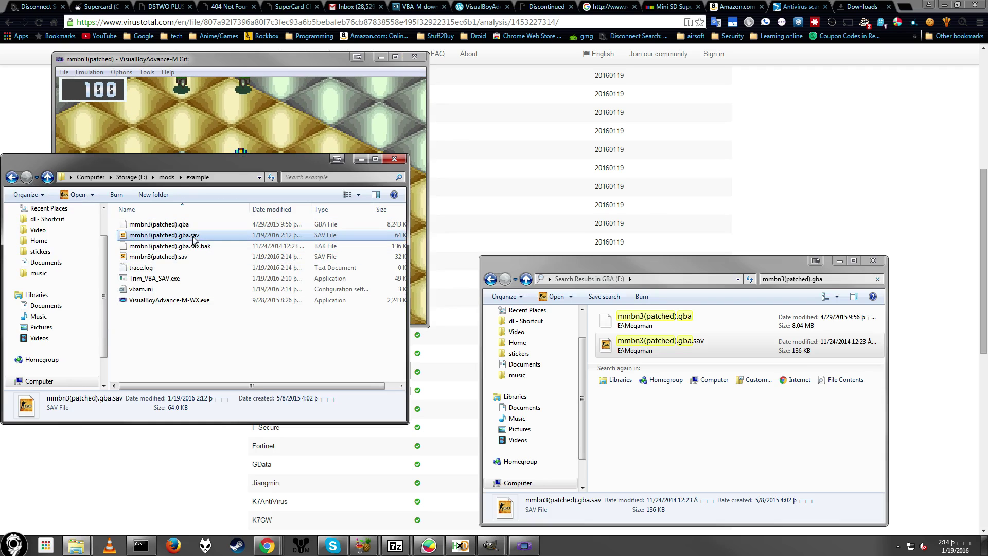
{"action": "left_click", "coordinate": [289, 235]}
{"action": "left_click", "coordinate": [181, 257]}
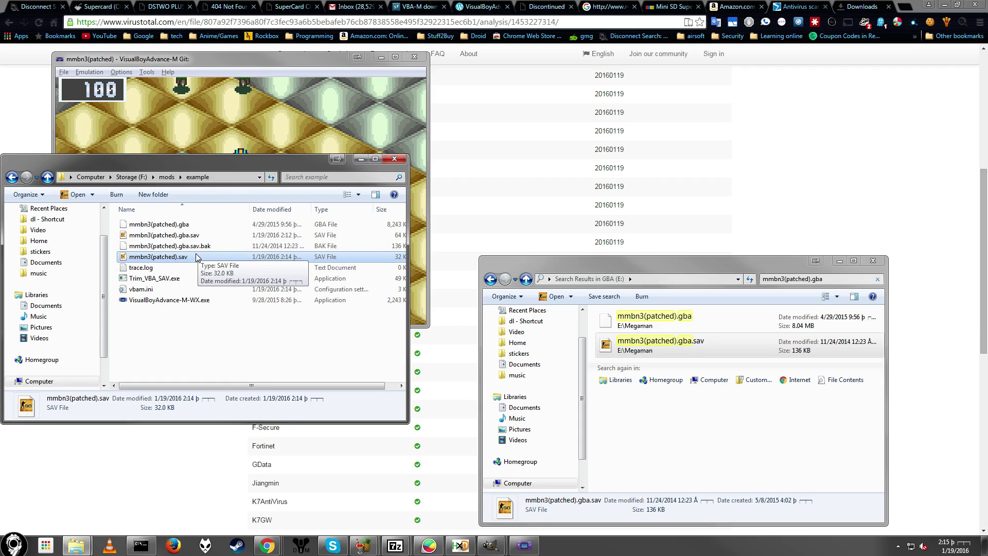
{"action": "left_click", "coordinate": [184, 258]}
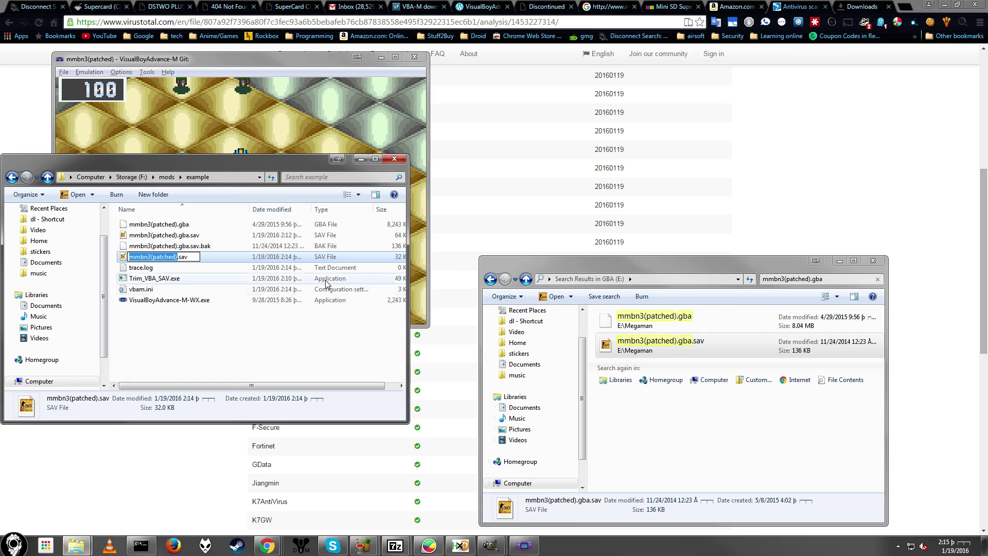
{"action": "left_click", "coordinate": [163, 337]}
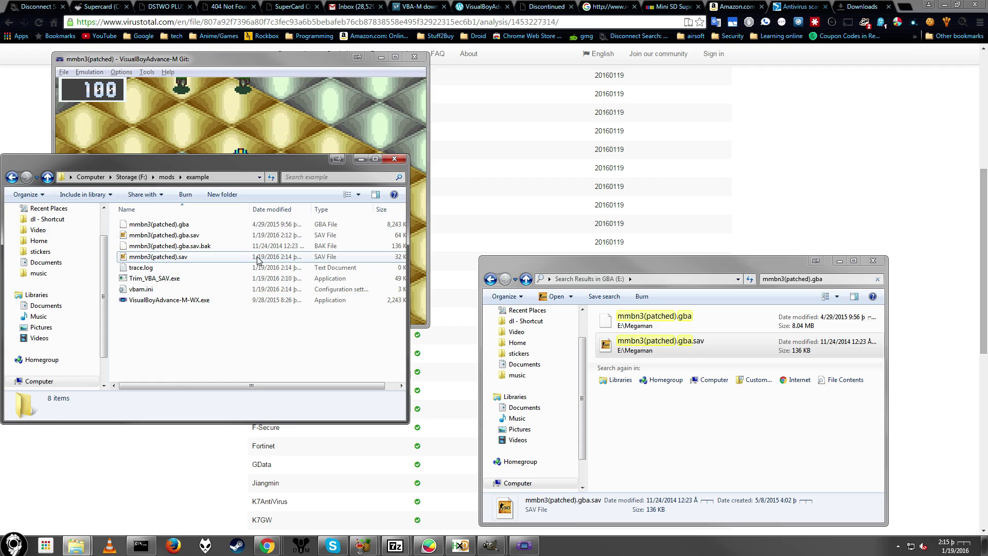
{"action": "left_click_drag", "start_coordinate": [257, 161], "coordinate": [256, 206]}
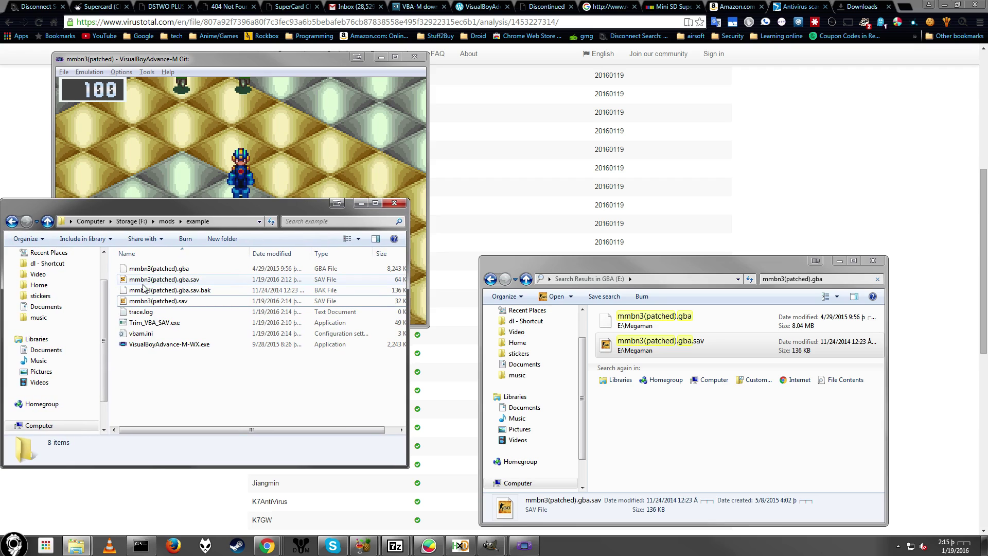